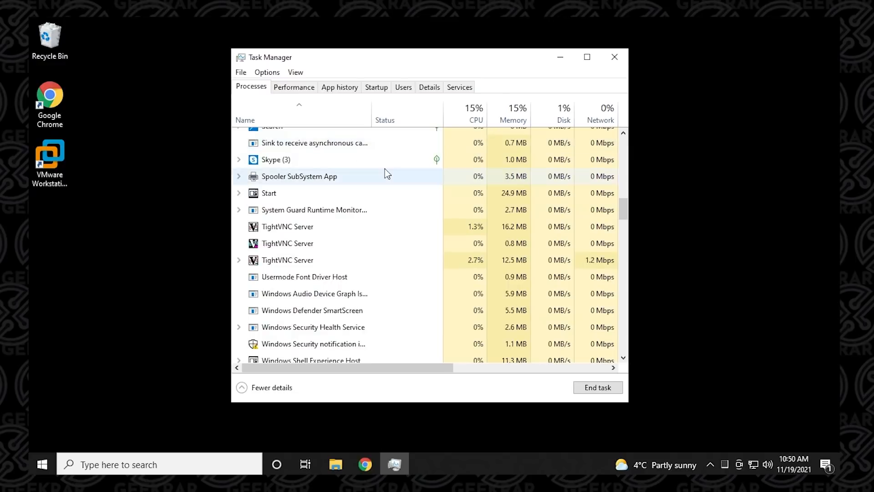
Close Task Manager, switch to Chrome and download Unlocker-x64.zip from the Auto-Unlocker v1.1.3 release on GitHub.
click(617, 56)
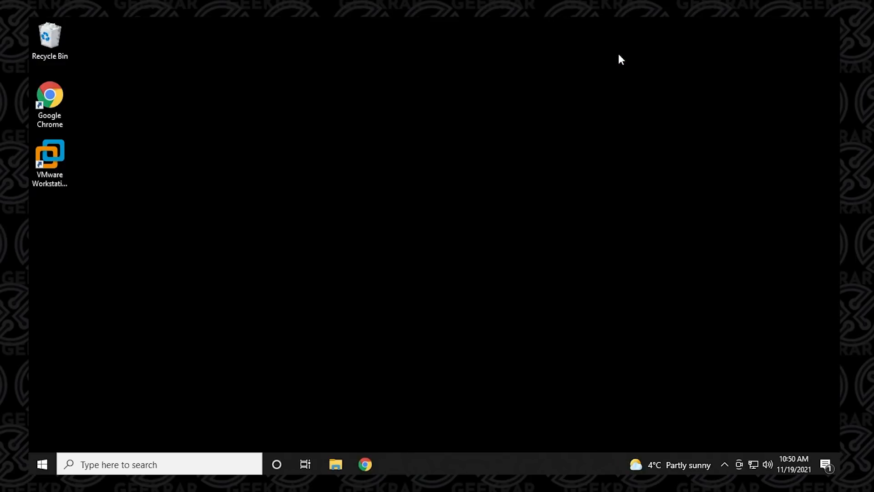
click(364, 463)
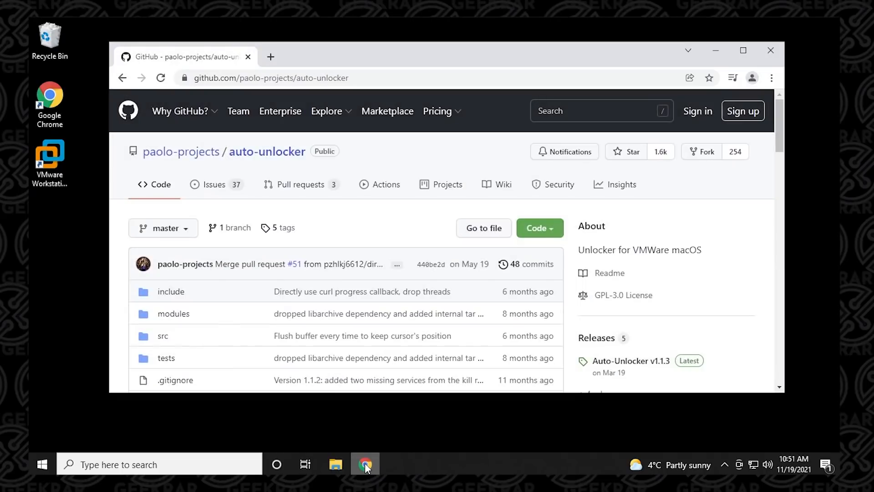
mouse_move(209, 111)
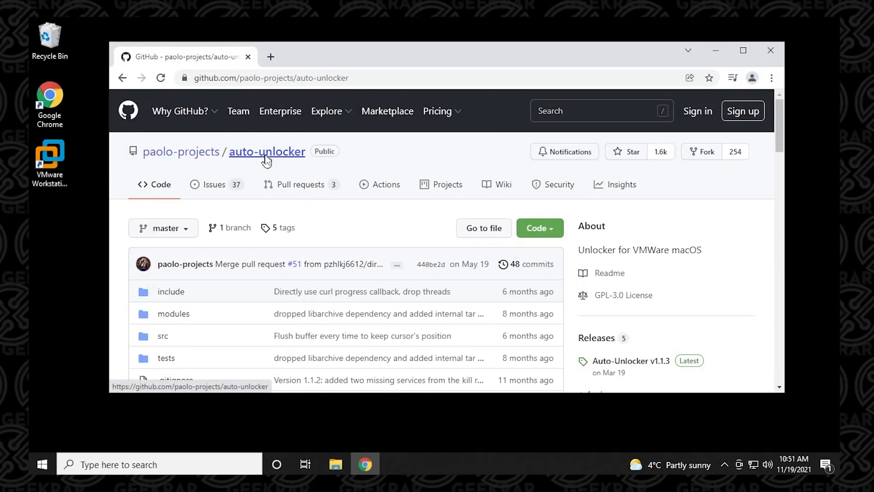
click(635, 367)
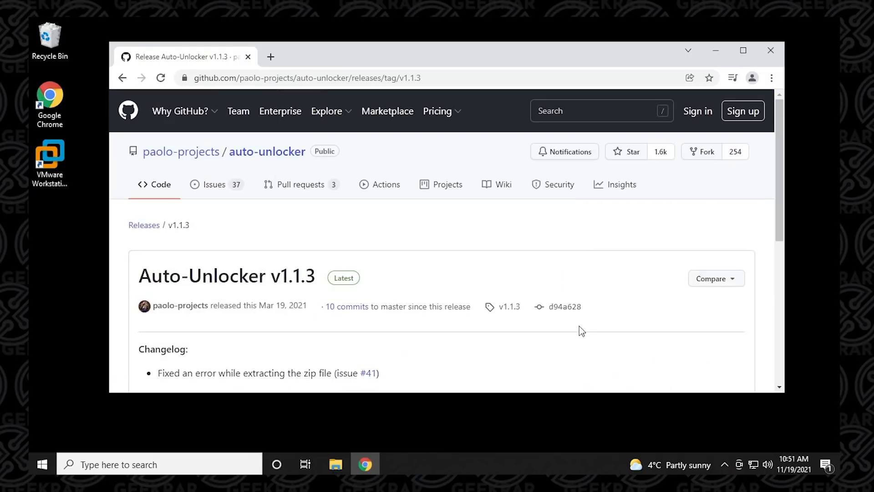
scroll(579, 326, down, 5)
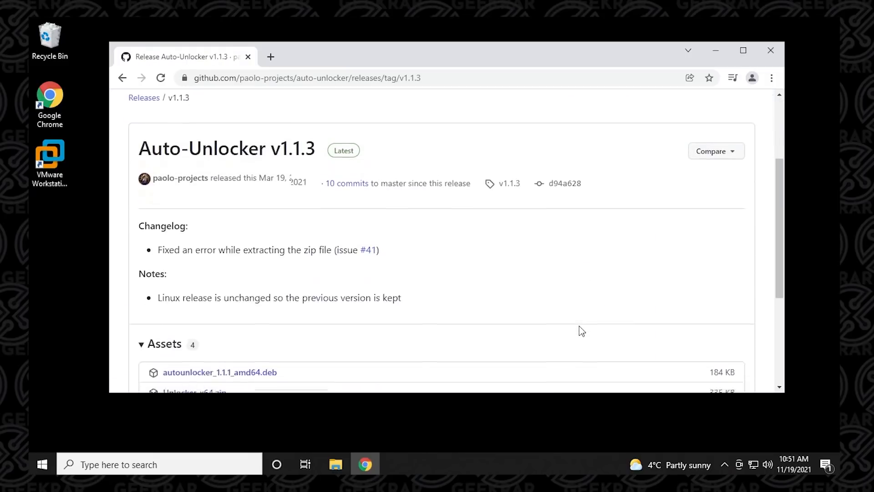
click(214, 276)
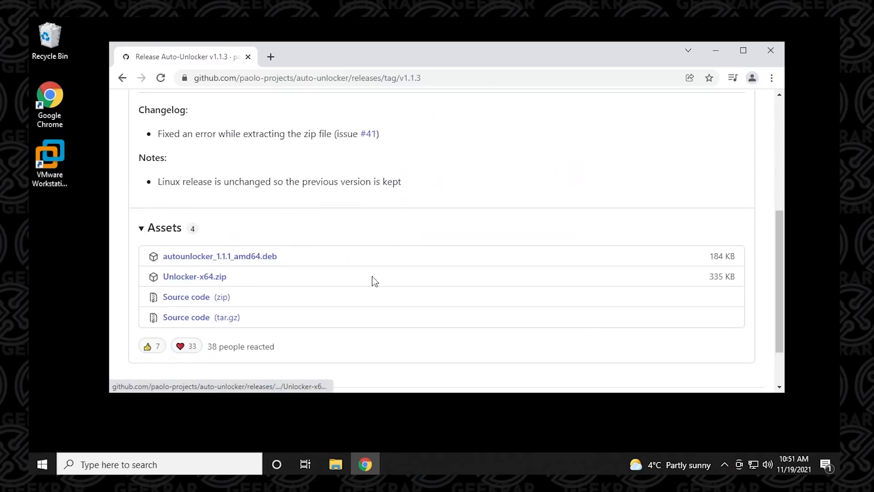
Locate the downloaded Unlocker-x64 archive in the Downloads folder and extract it there.
click(206, 376)
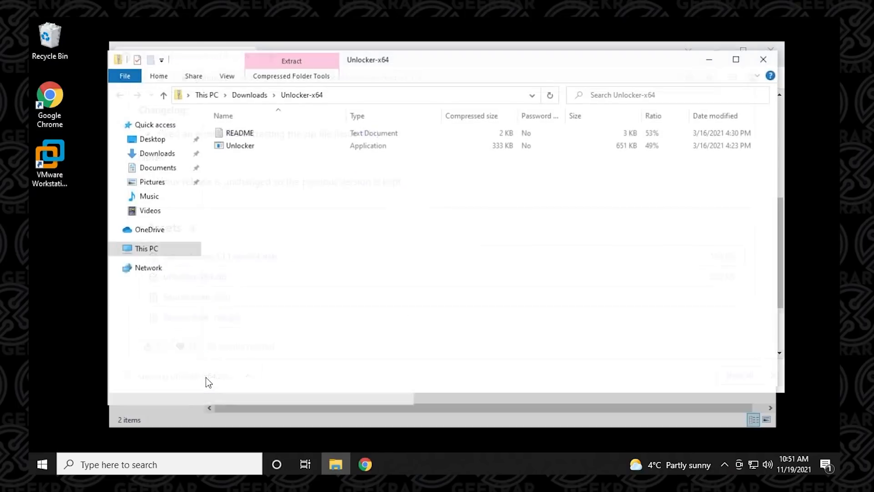
click(249, 95)
right_click(249, 154)
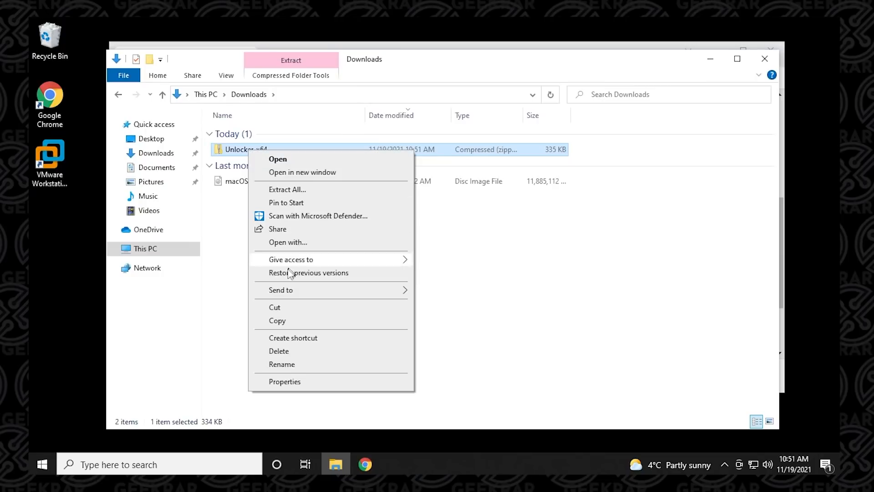
click(270, 187)
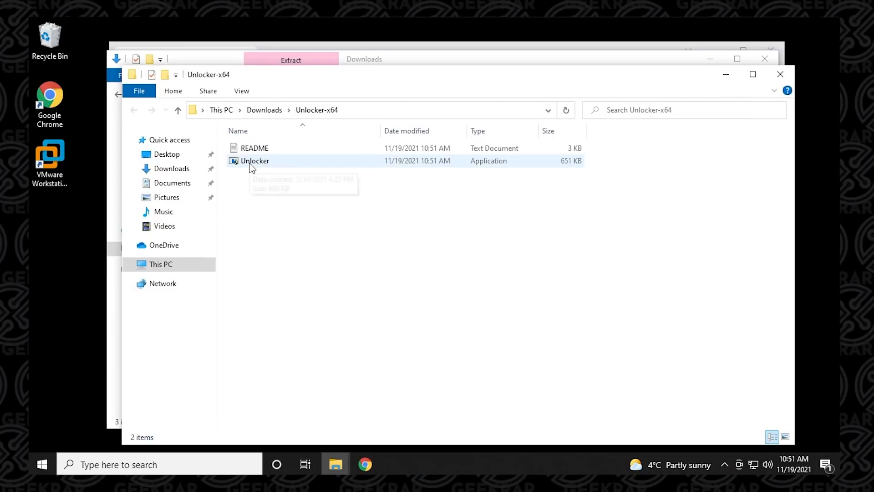
Run the extracted Unlocker application as administrator, minimize the other windows and quit it once the patch completes.
right_click(250, 163)
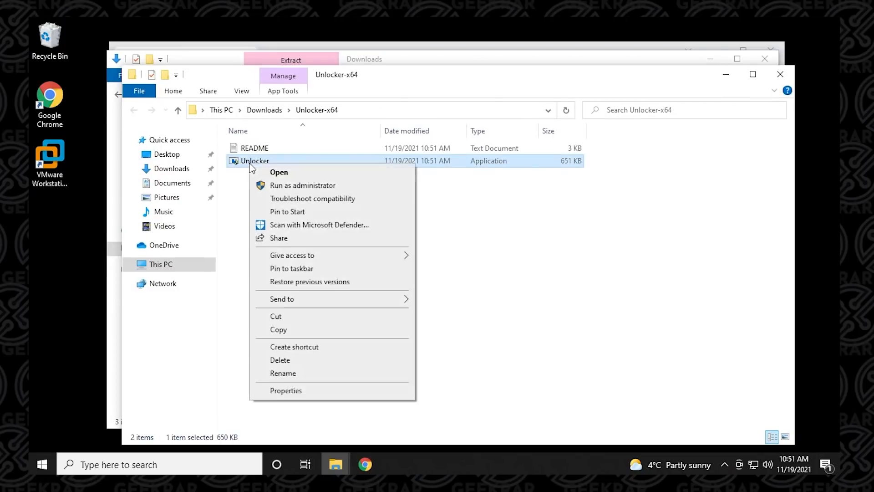
click(286, 186)
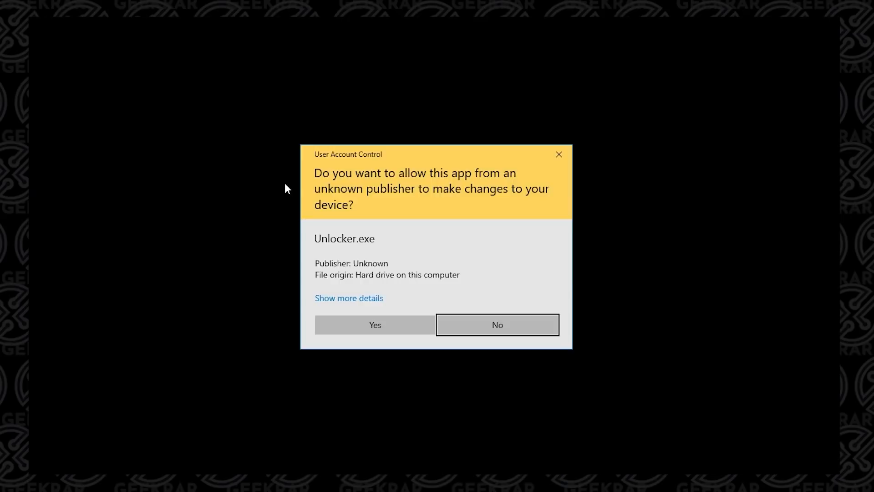
click(382, 324)
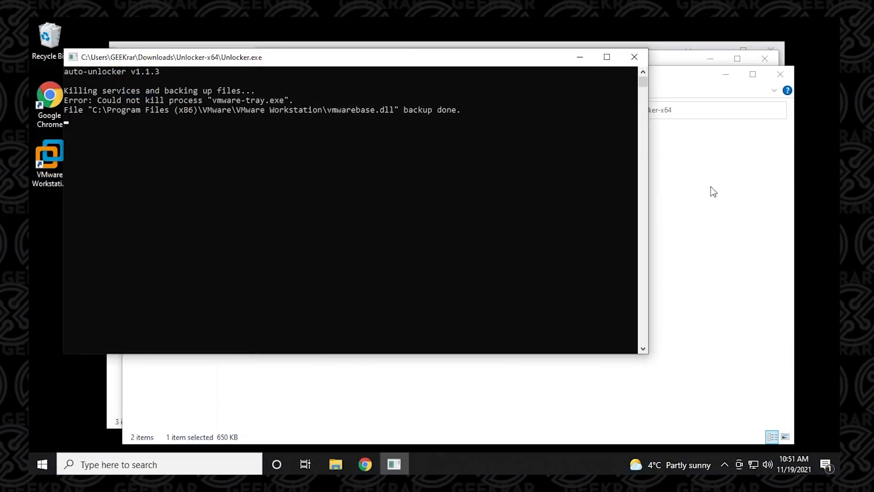
click(726, 77)
click(712, 64)
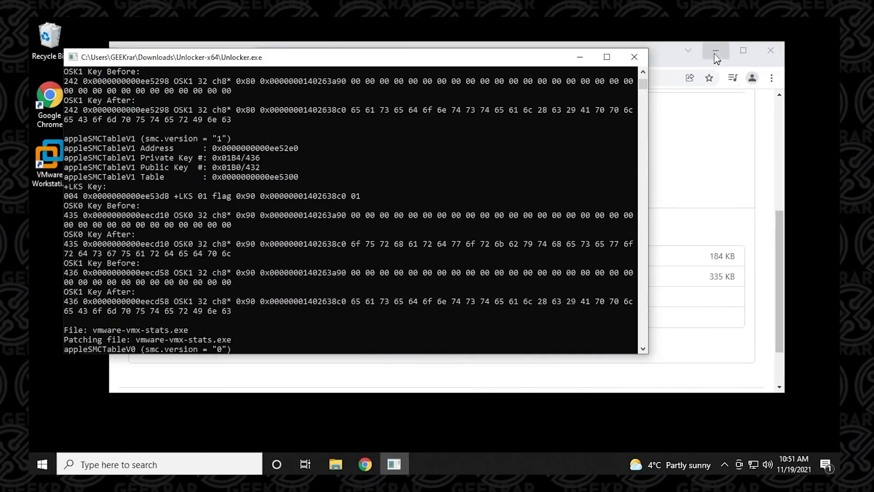
click(715, 55)
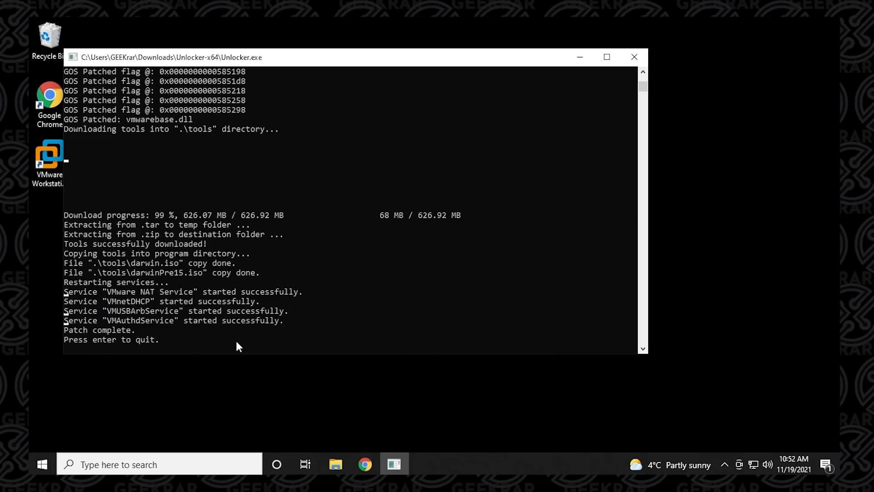
key(Return)
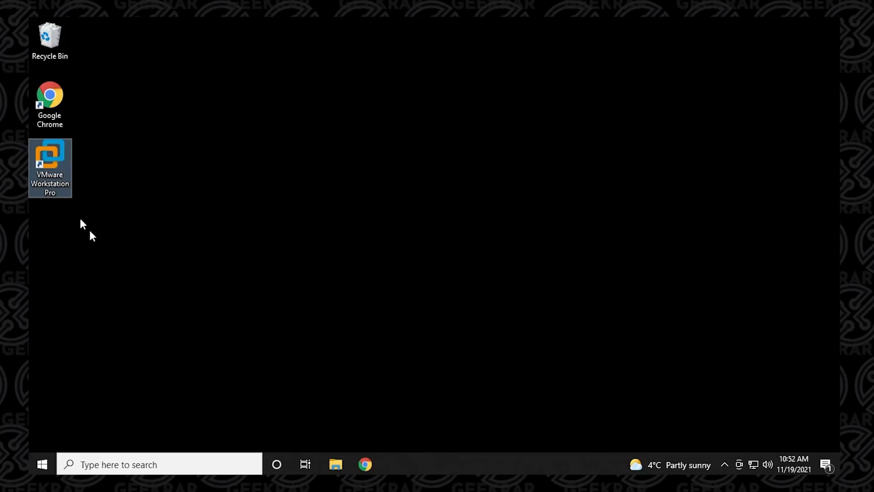
Launch VMware Workstation Pro and check the Downloads folder for the macOS Monterey ISO.
double_click(58, 164)
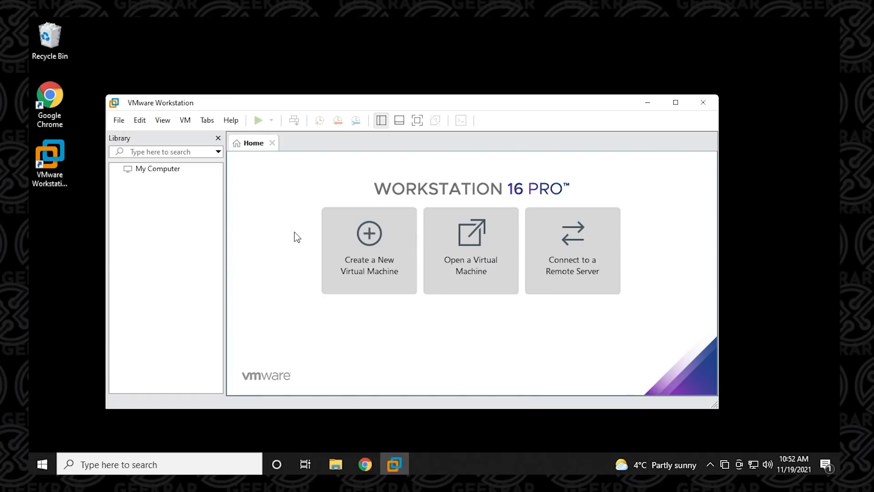
click(335, 461)
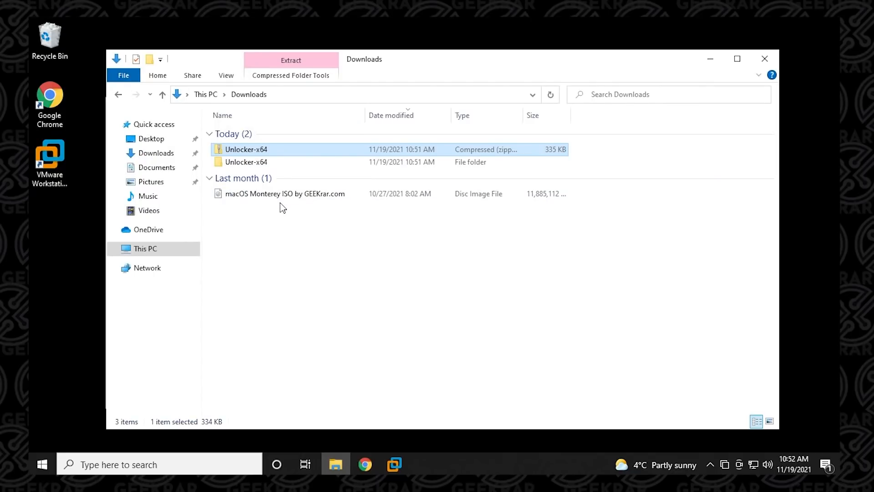
click(718, 63)
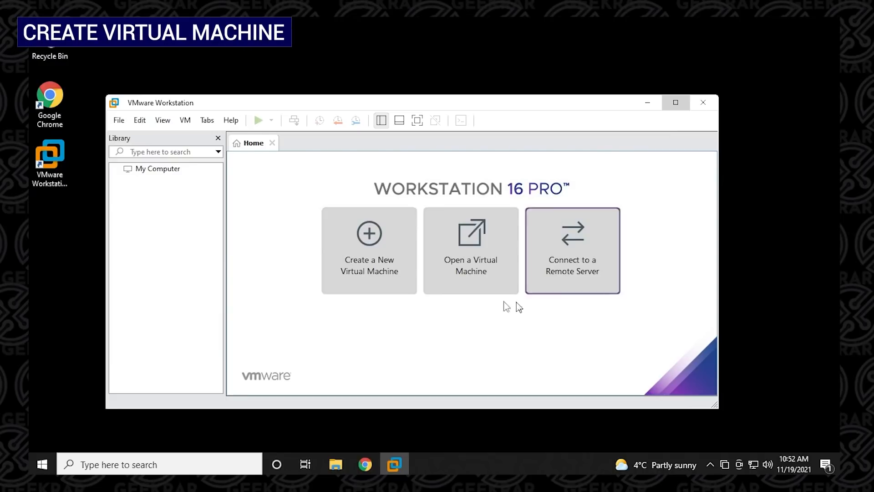
Start a new typical virtual machine that installs from the "macOS Monterey ISO by GEEKrar.com" disc image in Downloads.
click(373, 275)
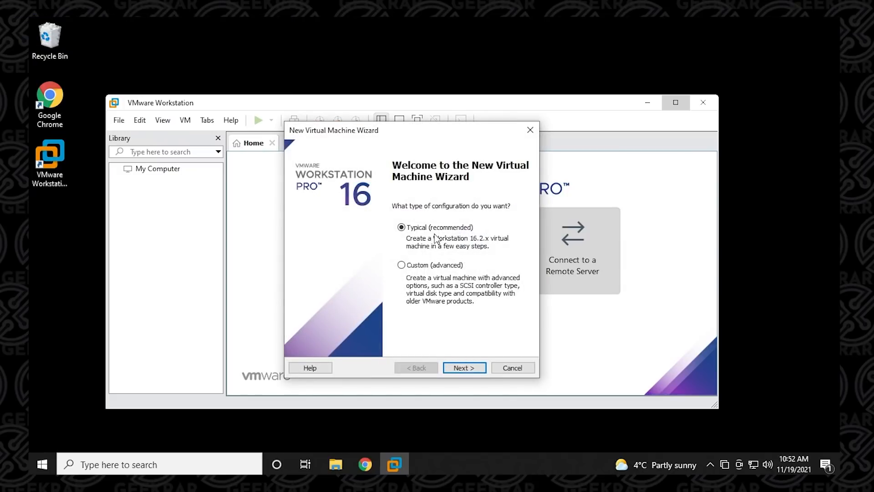
click(460, 368)
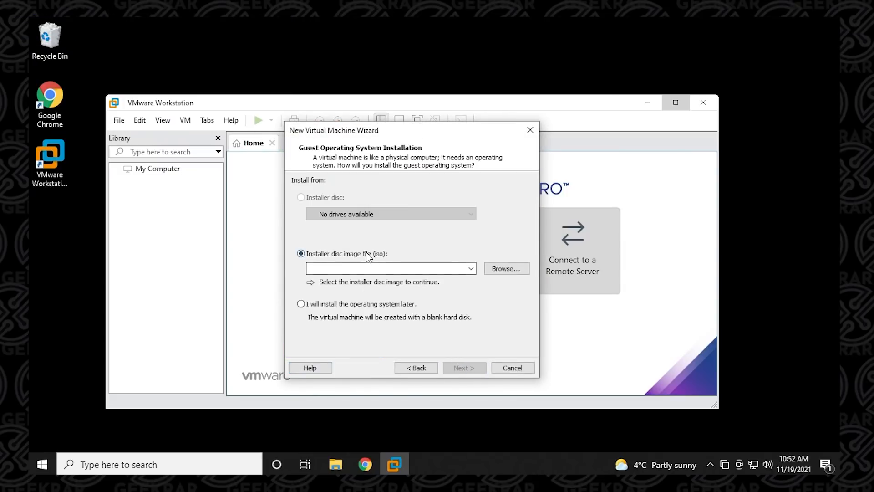
click(496, 269)
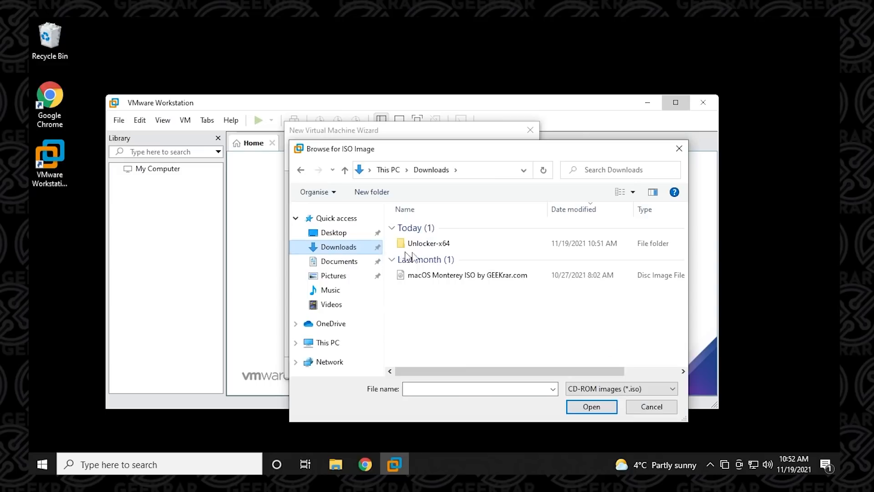
click(437, 275)
click(602, 410)
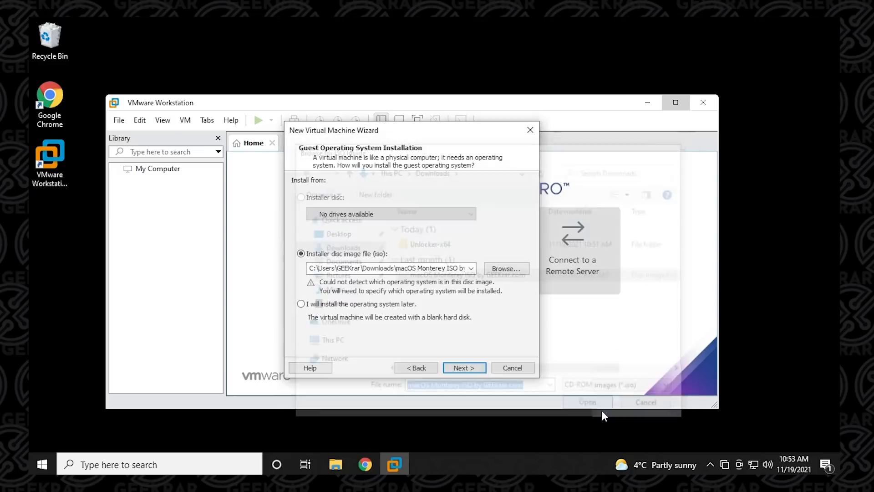
click(469, 369)
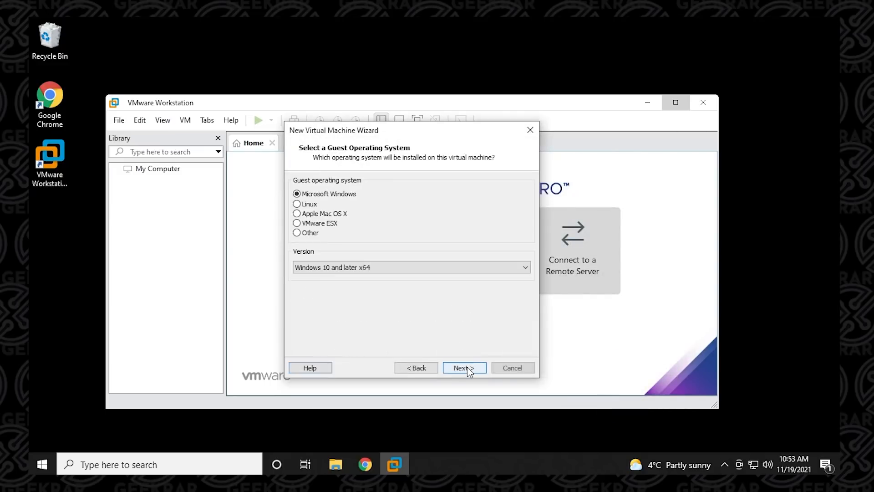
Choose Apple Mac OS X as the guest operating system with version macOS 12.
click(333, 219)
click(371, 267)
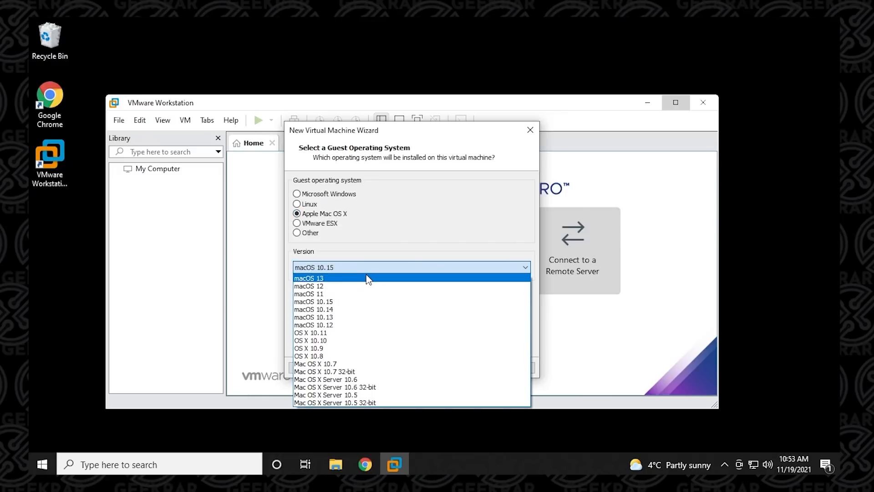
click(366, 277)
click(369, 270)
click(368, 285)
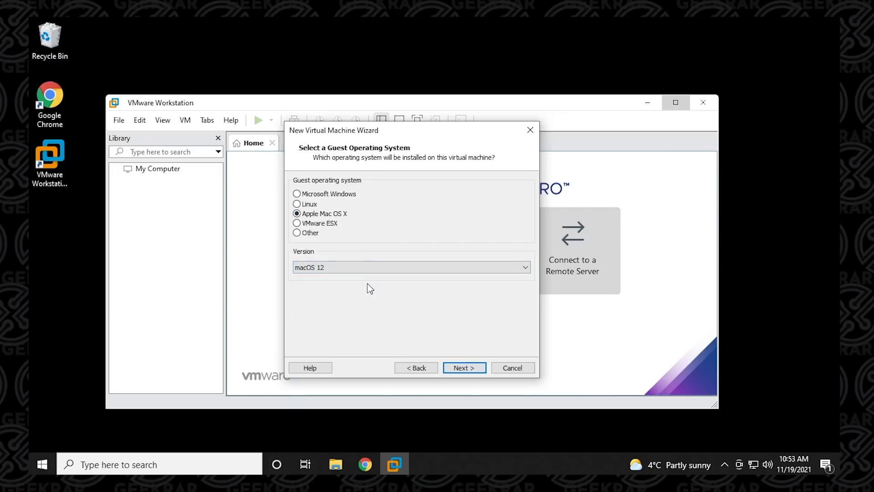
click(465, 370)
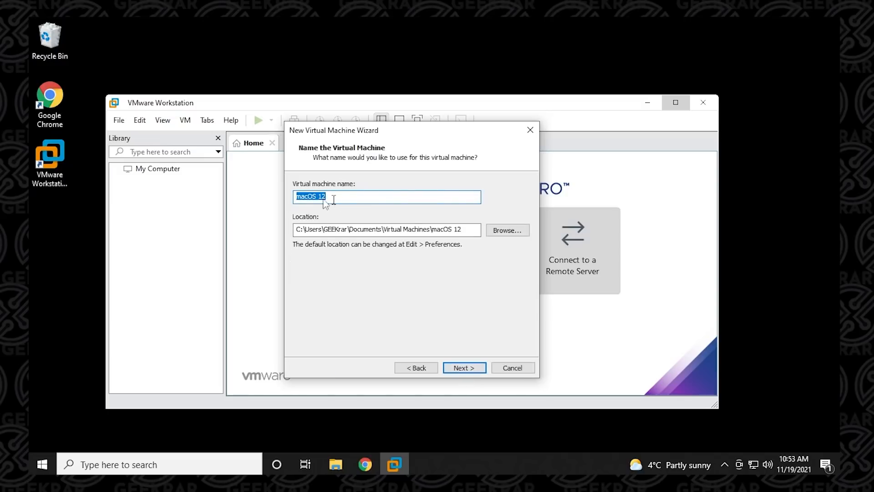
Name the virtual machine "macOS Monterey" and accept its location.
click(337, 198)
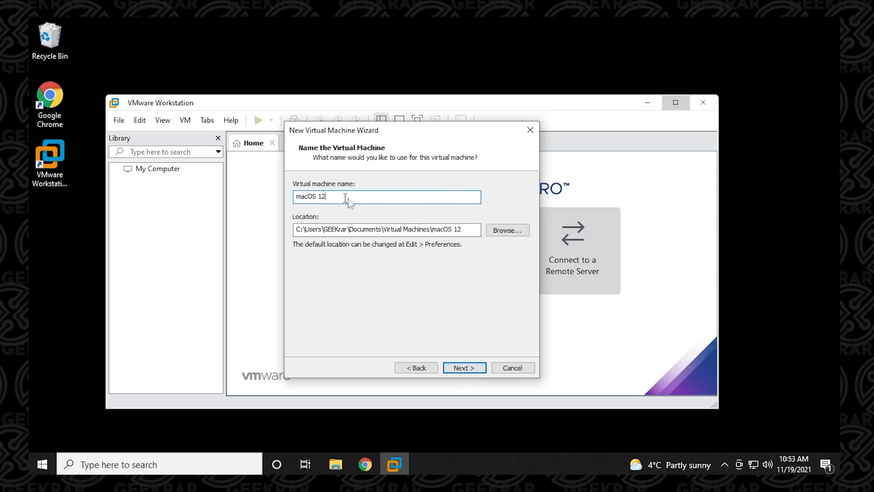
key(BackSpace)
key(BackSpace)
text(Monterel)
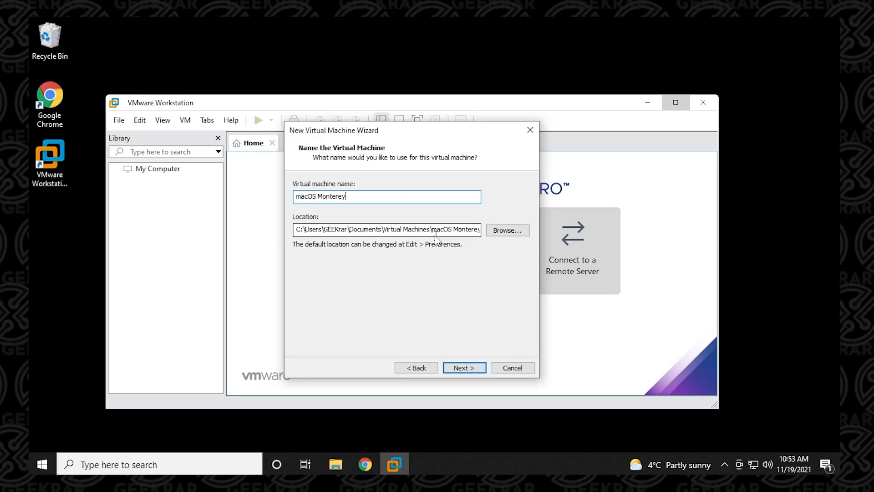
click(464, 367)
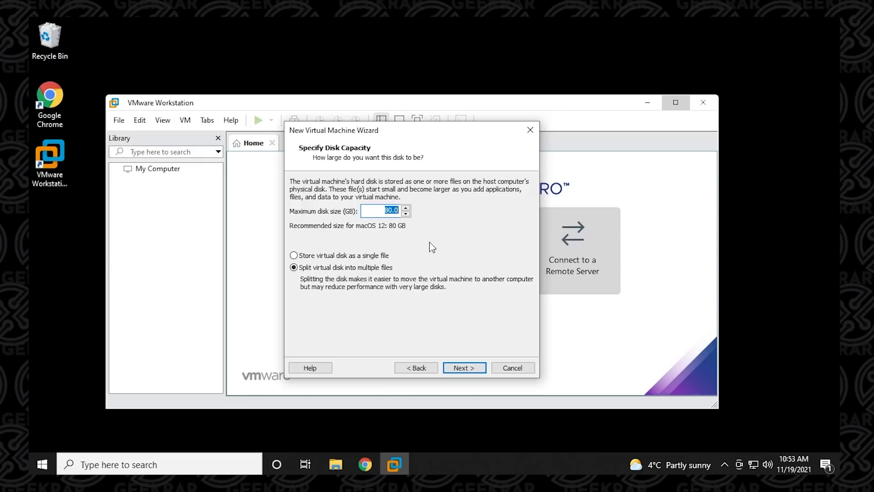
Set the maximum disk size to 120 GB and store the virtual disk as a single file.
text(120)
click(341, 256)
click(468, 375)
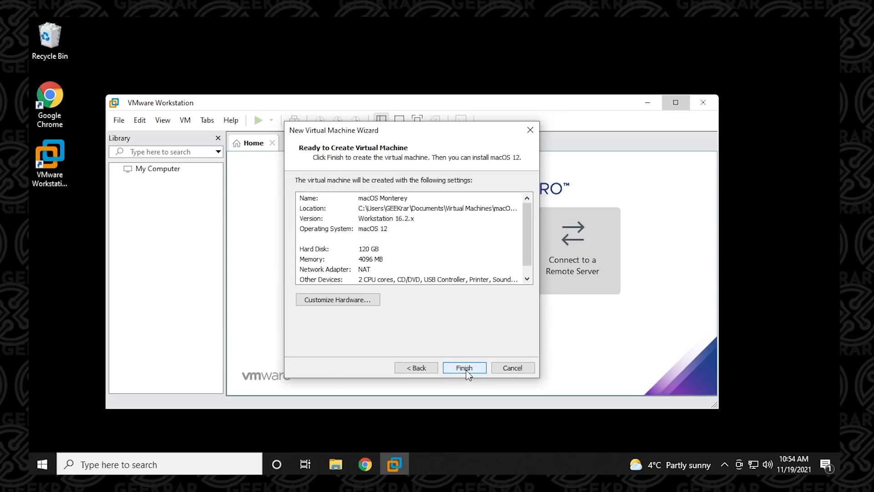
Customize the virtual machine's hardware with 8192 MB of memory and 4 cores per processor.
click(363, 301)
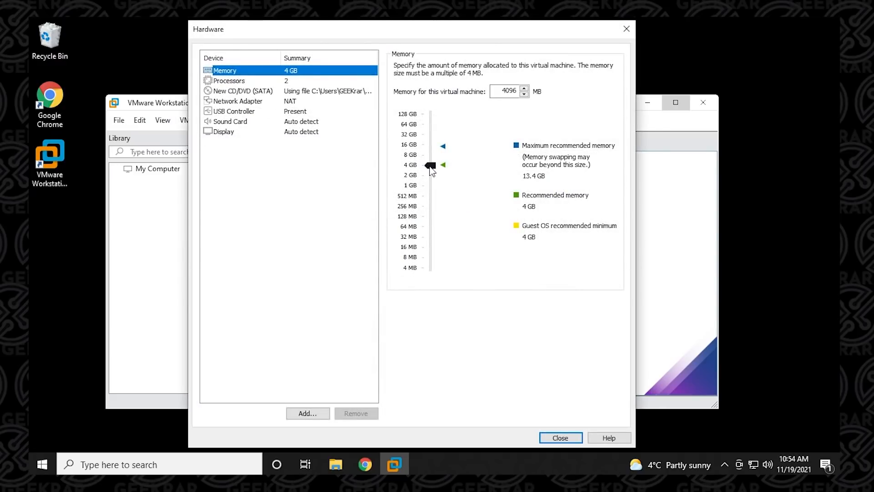
drag(428, 167, 430, 156)
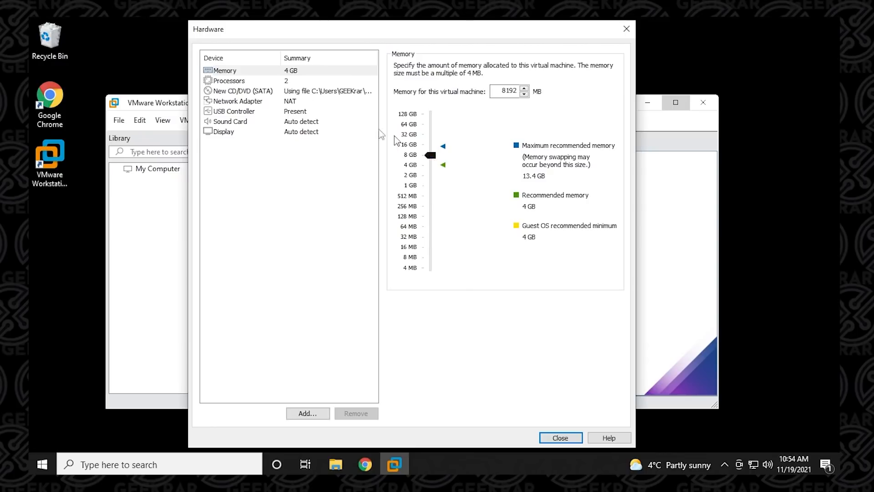
click(275, 85)
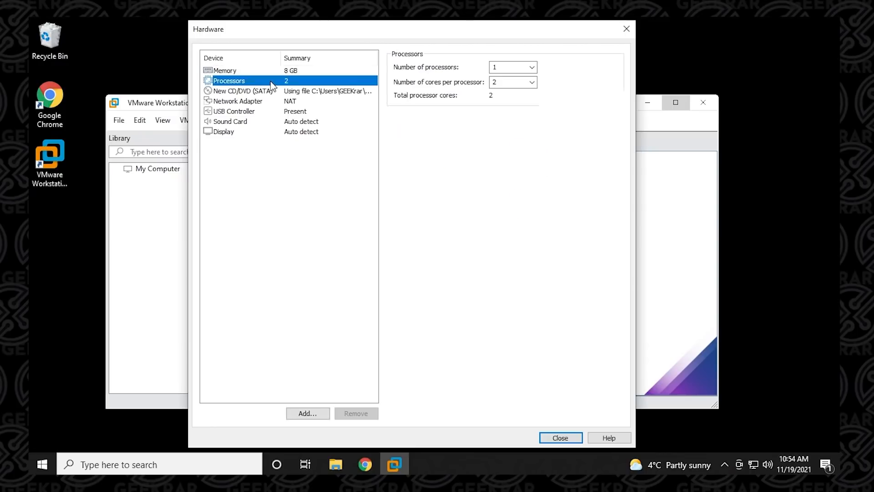
click(505, 83)
click(532, 83)
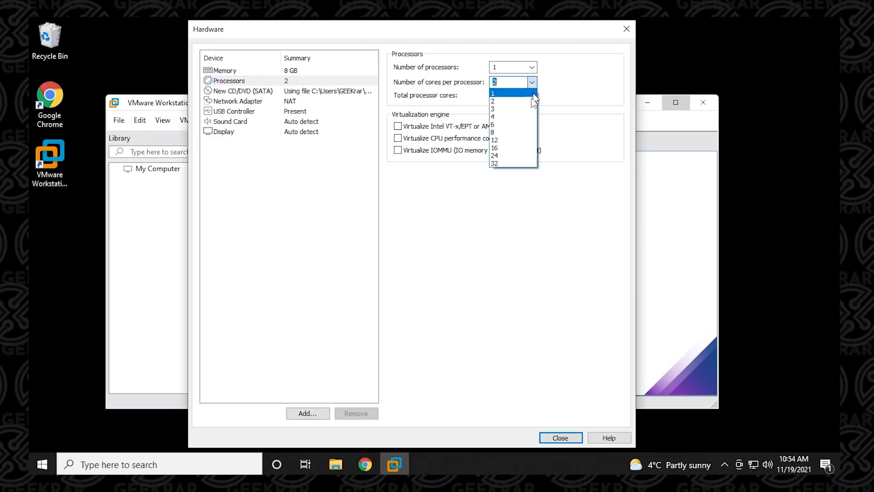
click(524, 117)
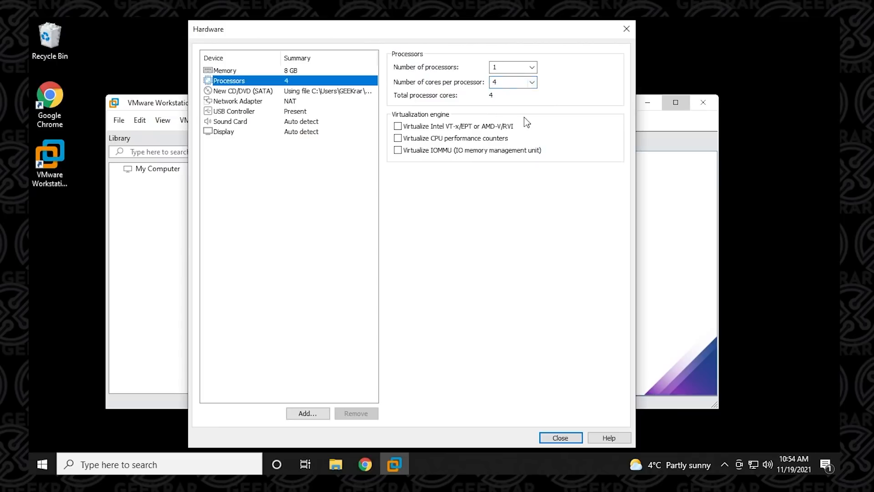
Check the CD/DVD drive's ISO image setting, close the hardware customization and finish creating the virtual machine.
click(245, 93)
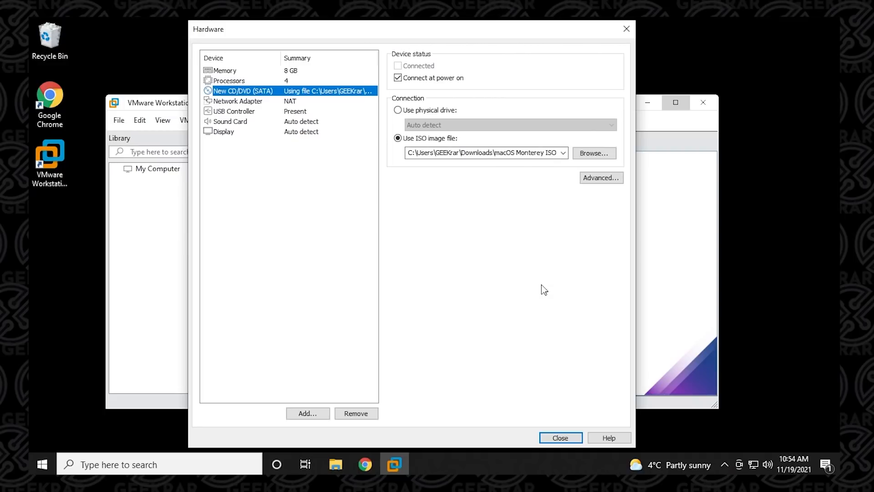
click(561, 438)
click(465, 368)
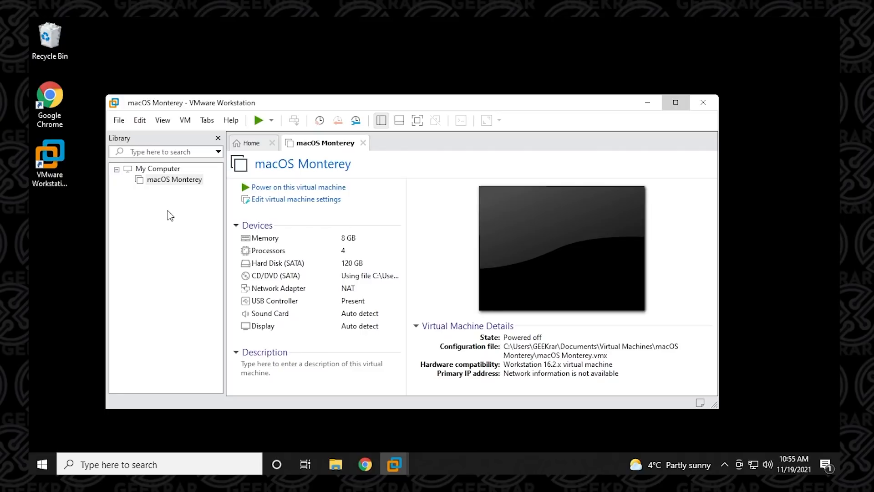
Open the macOS Monterey virtual machine's directory and turn on file name extensions there.
click(177, 183)
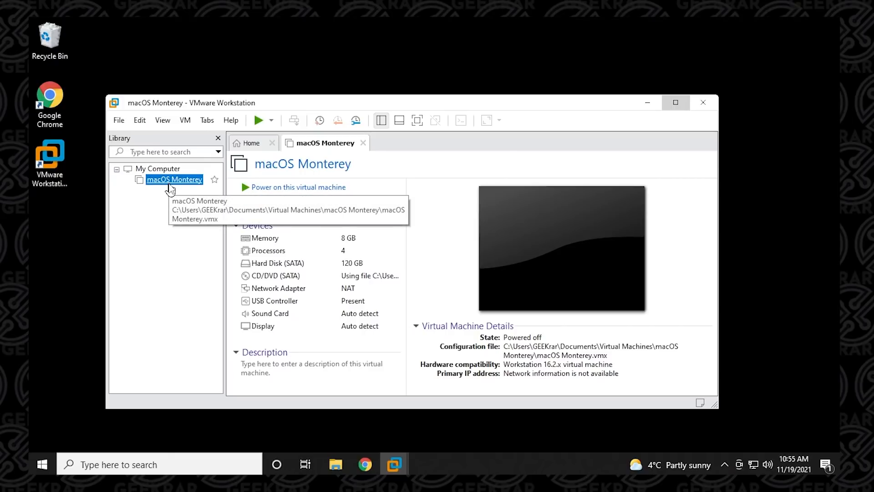
right_click(170, 186)
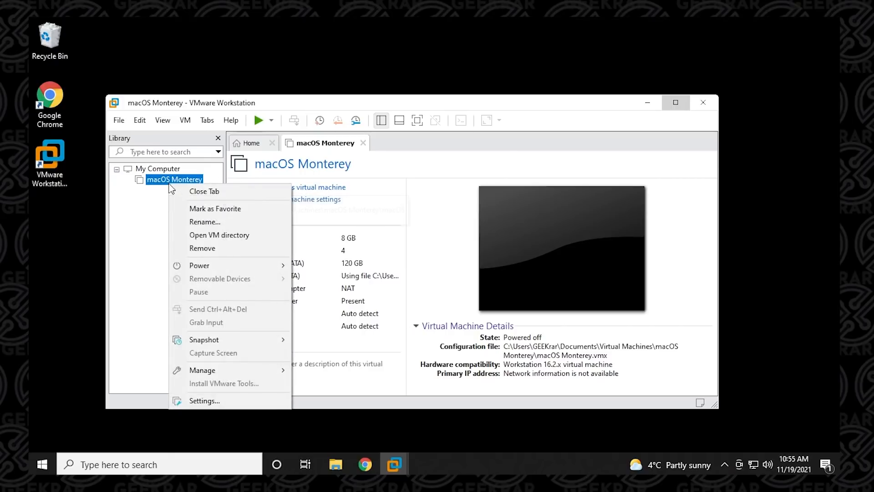
click(257, 239)
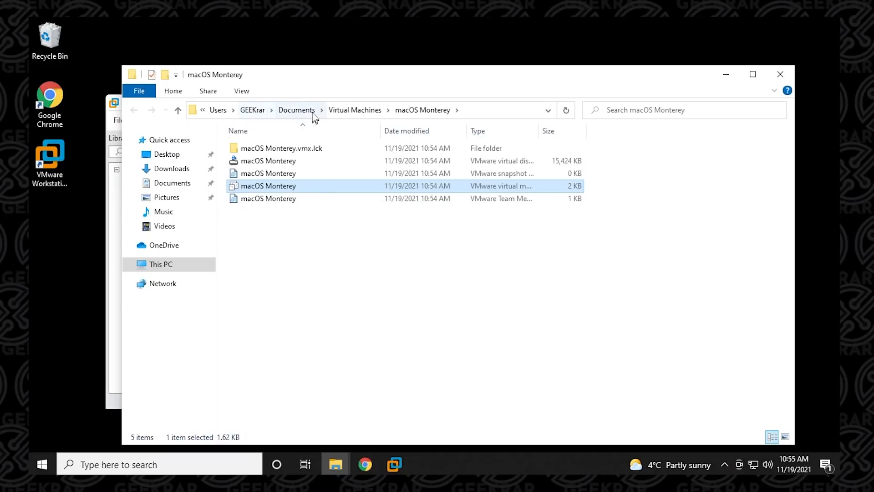
click(243, 92)
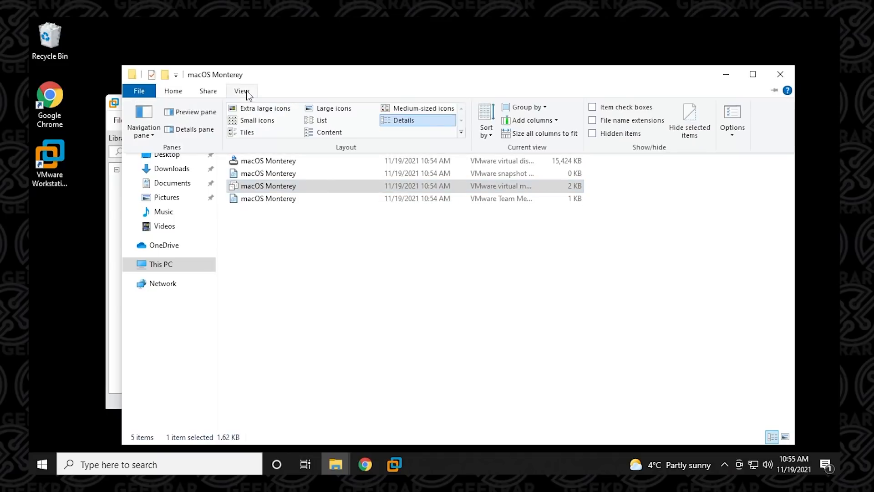
click(630, 121)
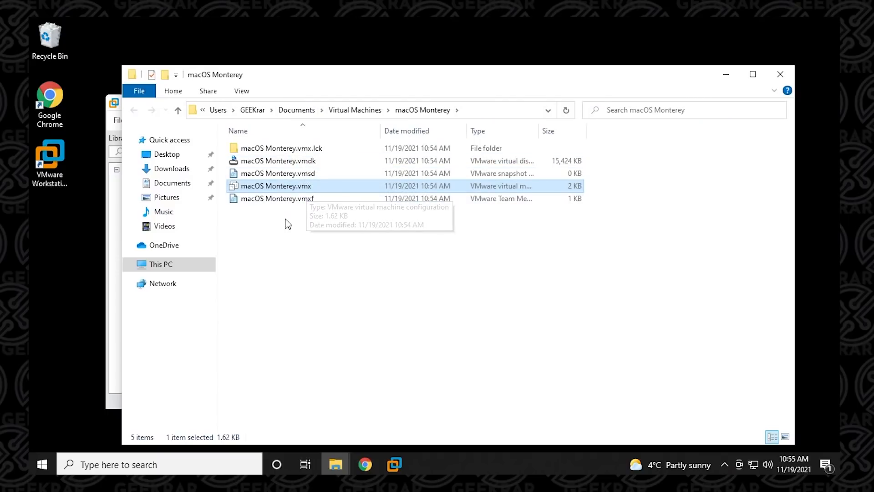
Open the macOS Monterey.vmx configuration file with Notepad.
right_click(267, 191)
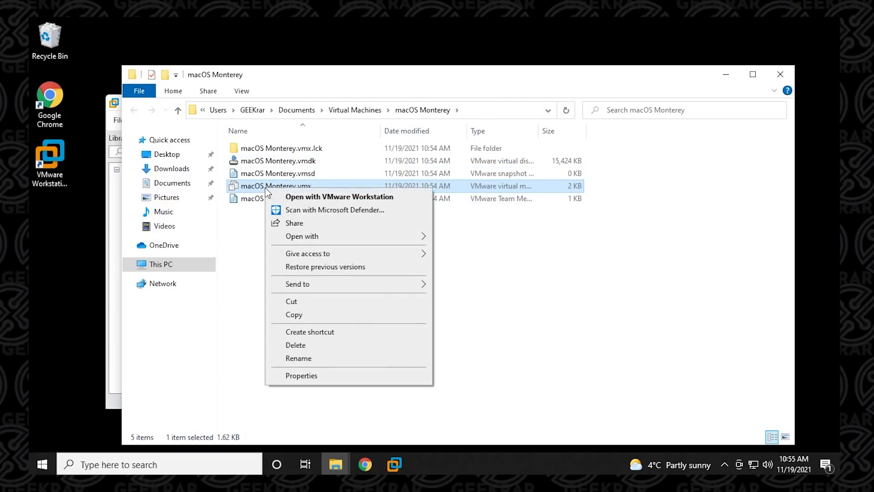
mouse_move(301, 237)
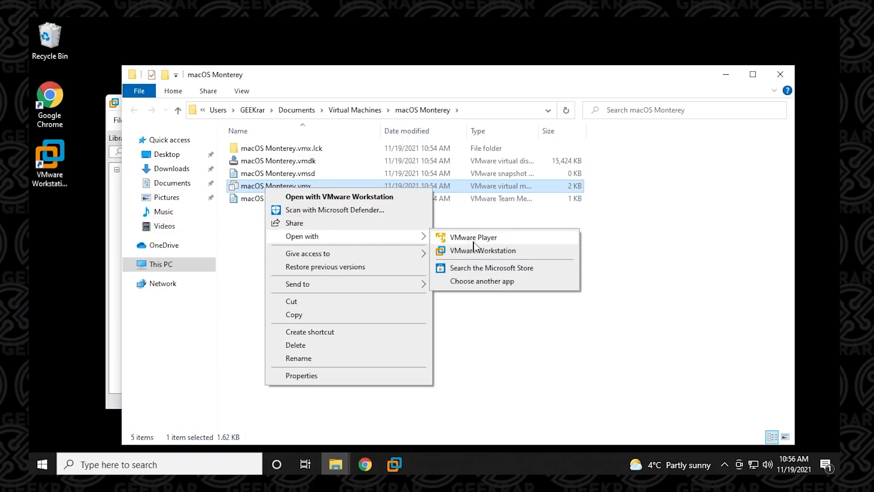
click(489, 280)
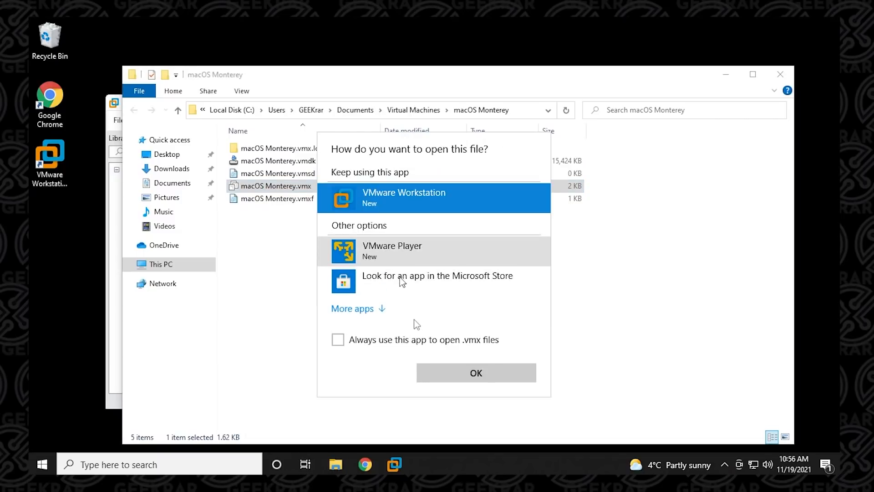
click(380, 310)
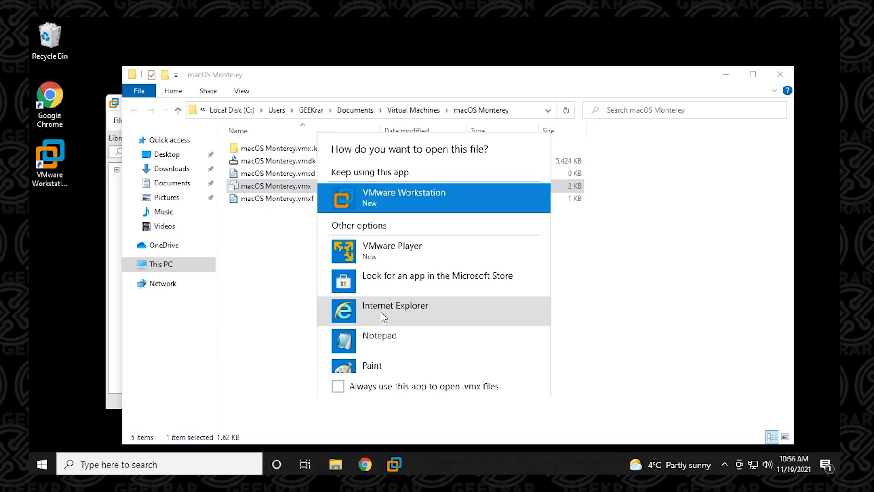
click(382, 340)
click(464, 424)
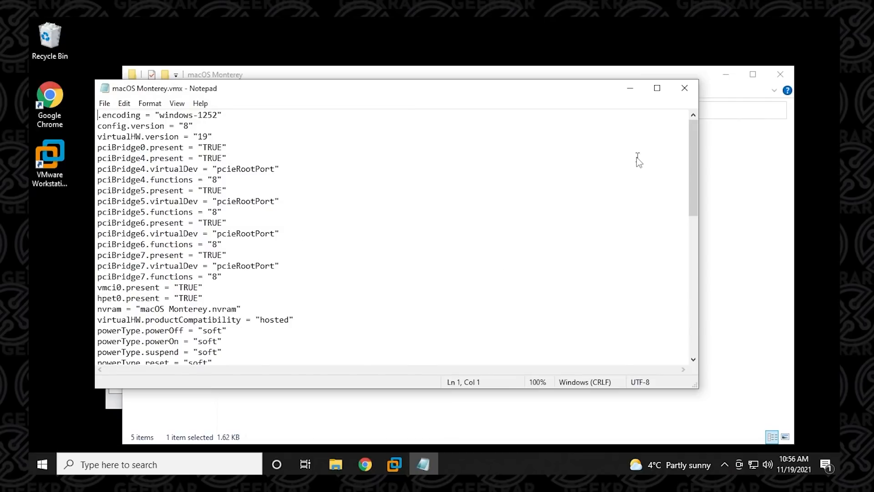
Append smbios.reflectHost = "TRUE", hw.model = "MacBookPro14,3", board-id = "Mac-551B86E5744E2388" and smc.version = "0" to the .vmx file, save it and close both windows.
drag(693, 157, 701, 325)
click(118, 356)
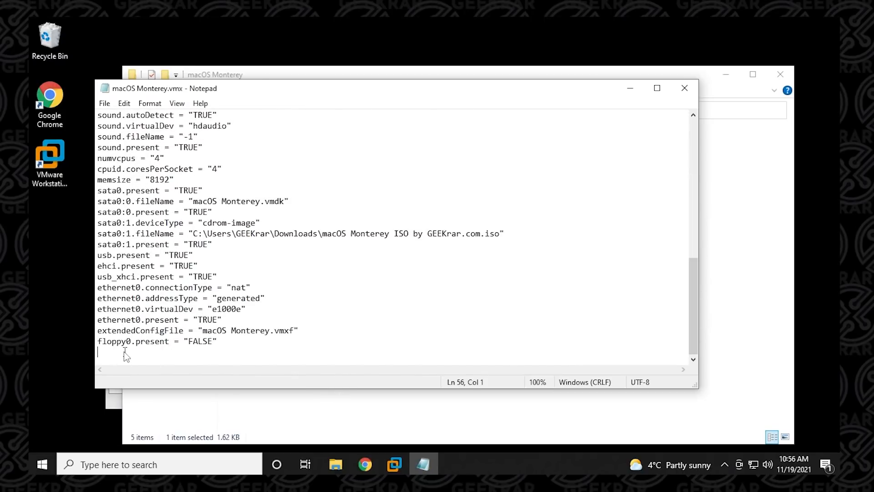
right_click(124, 352)
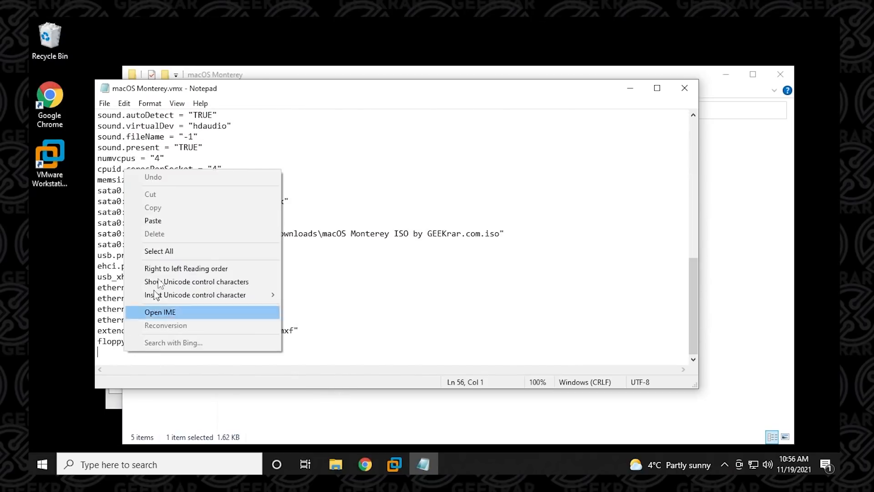
click(153, 221)
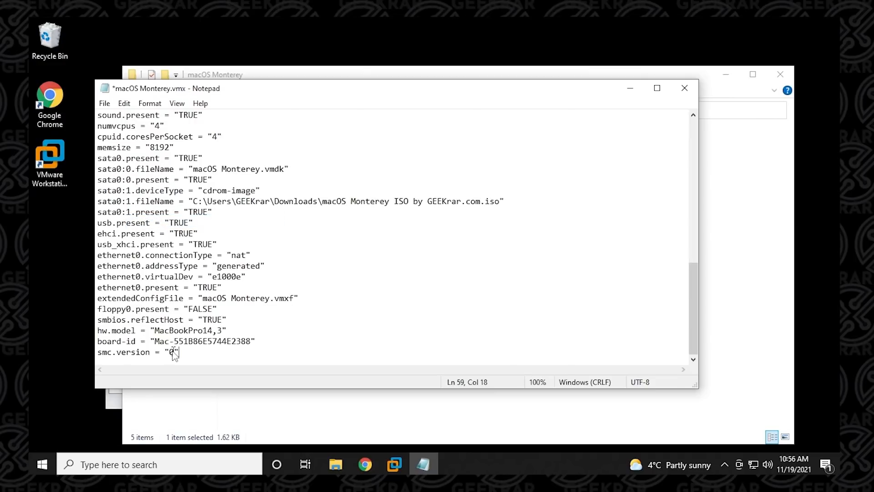
click(104, 104)
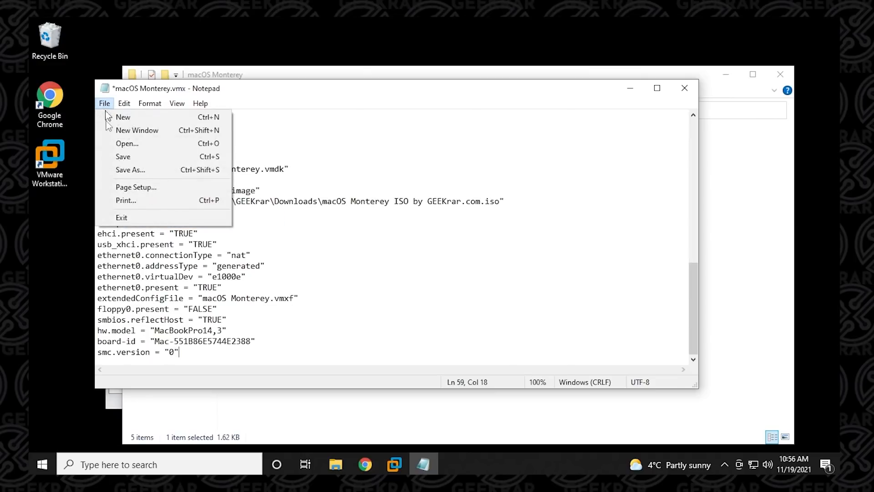
click(114, 157)
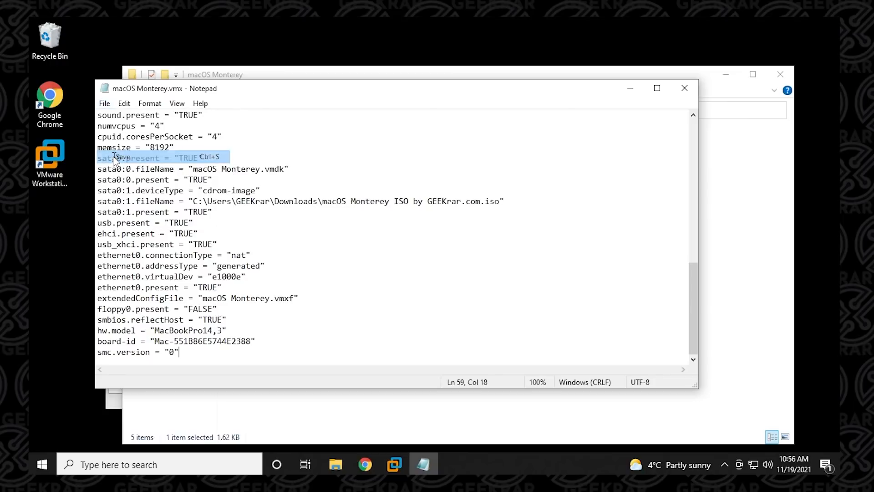
click(684, 91)
click(781, 73)
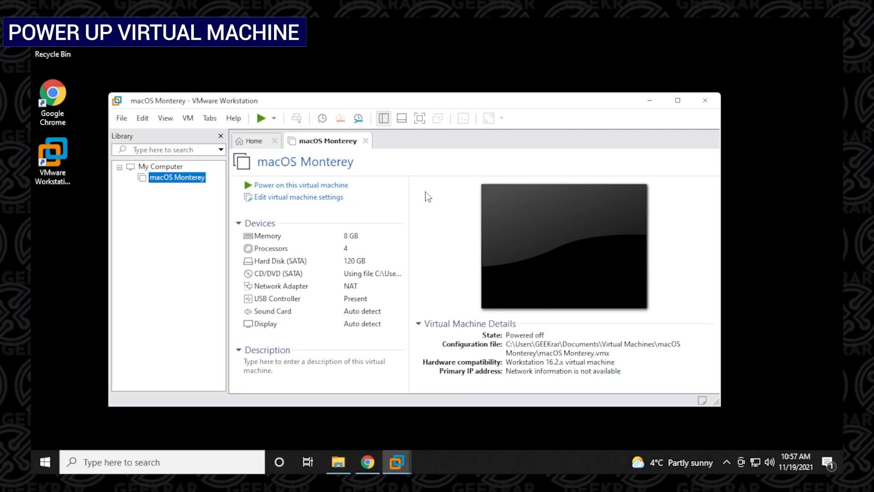
Power on the macOS Monterey virtual machine and continue with English as the installer language.
click(293, 189)
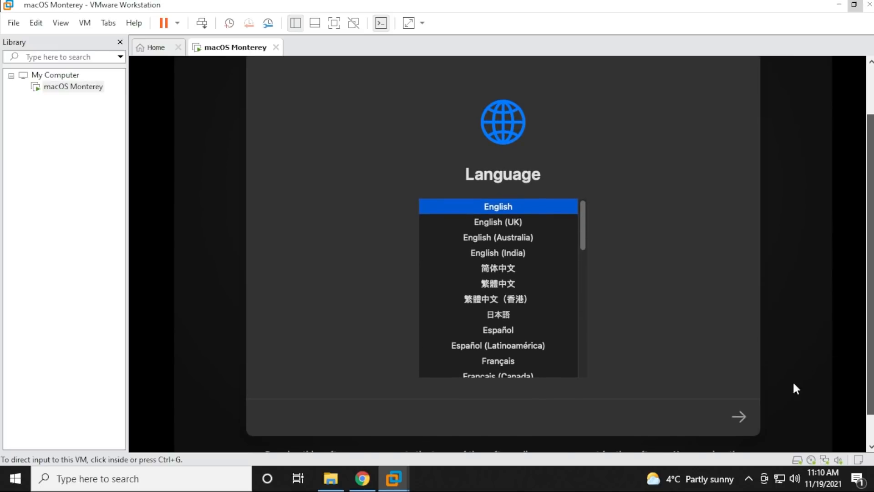
click(739, 414)
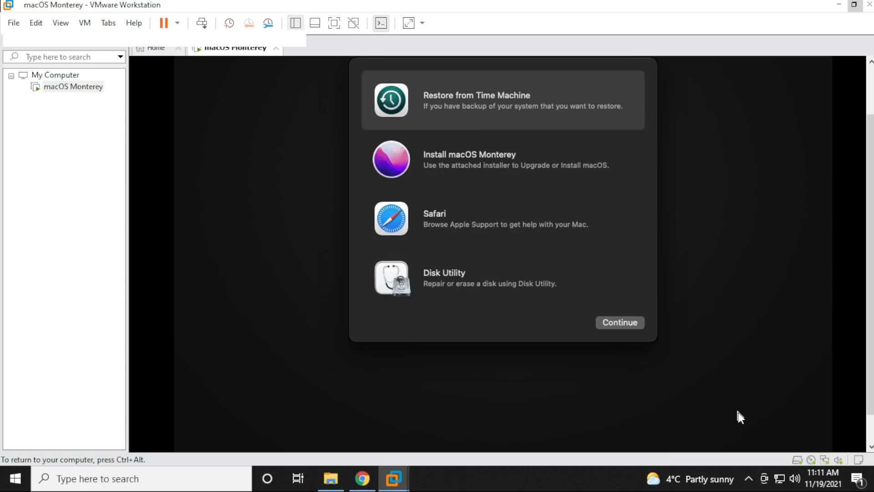
Erase the VMware Virtual SATA Hard Drive Media in Disk Utility, naming it "macOS Monterey" with the Mac OS Extended (Journaled) format.
click(469, 286)
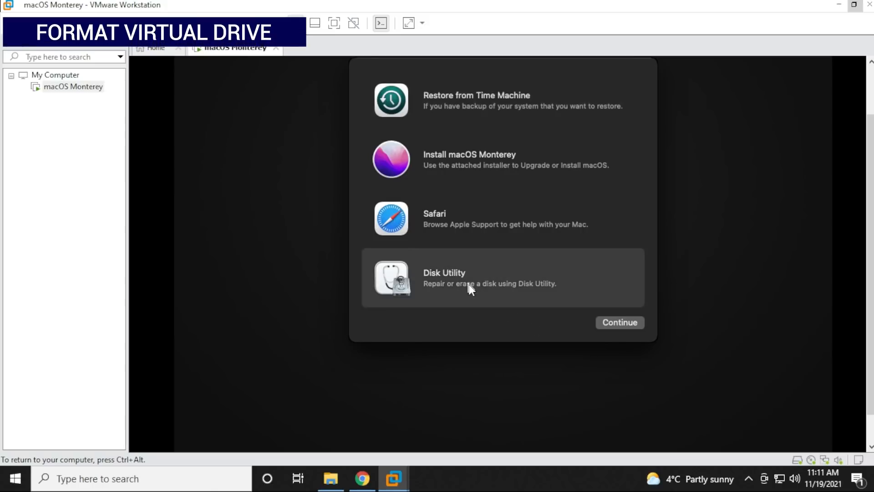
click(603, 324)
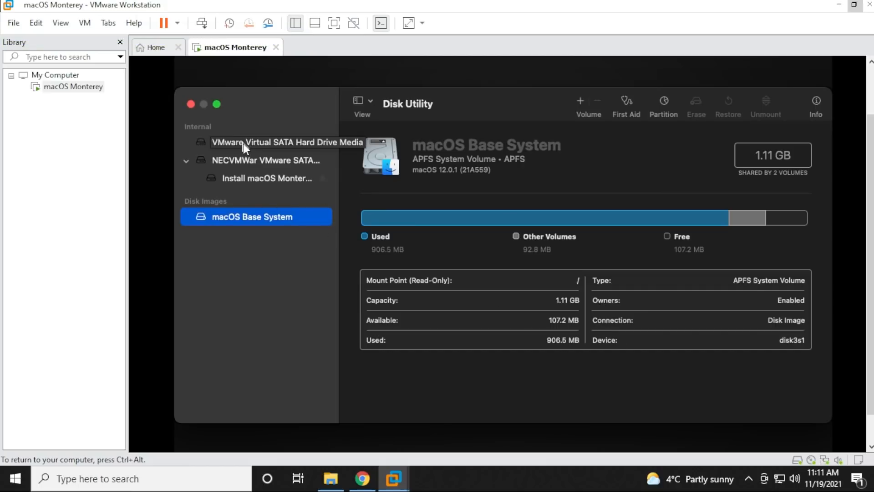
click(243, 143)
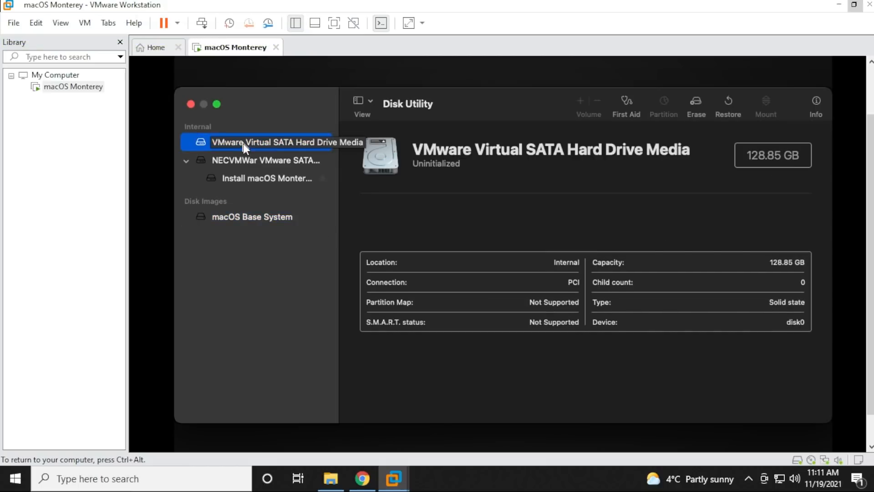
click(697, 102)
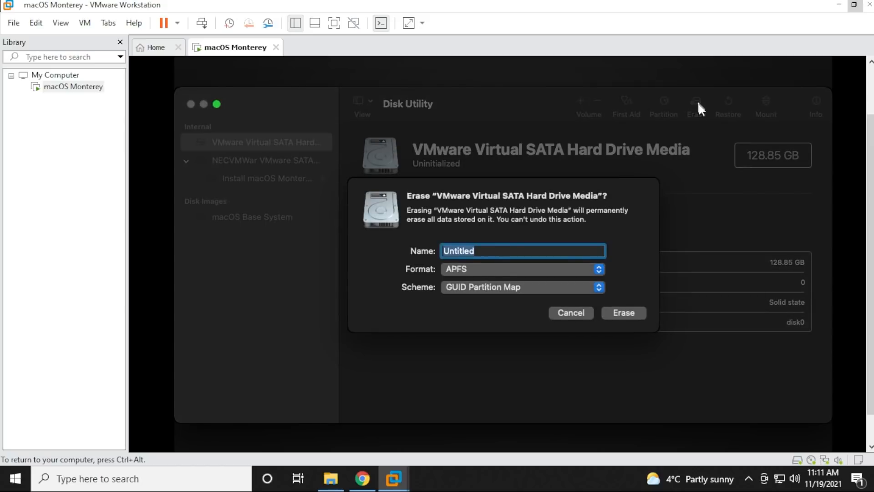
text(maco)
key(BackSpace)
text(OS Monterey)
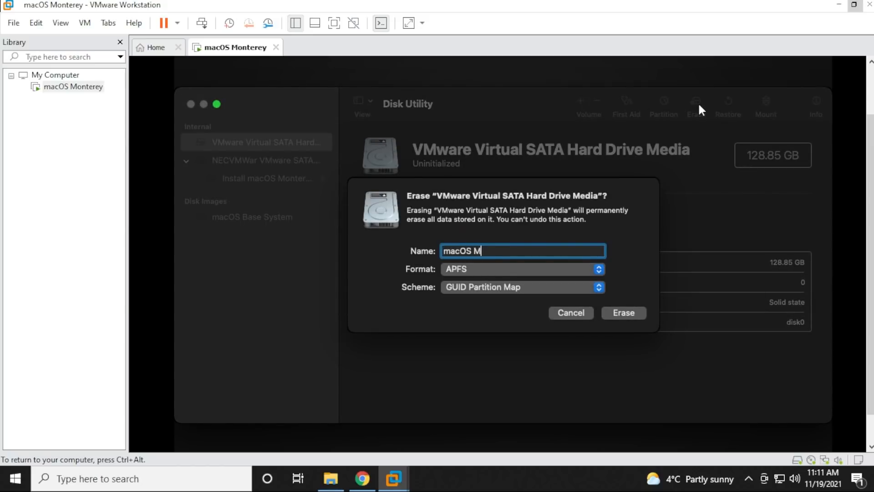
click(600, 269)
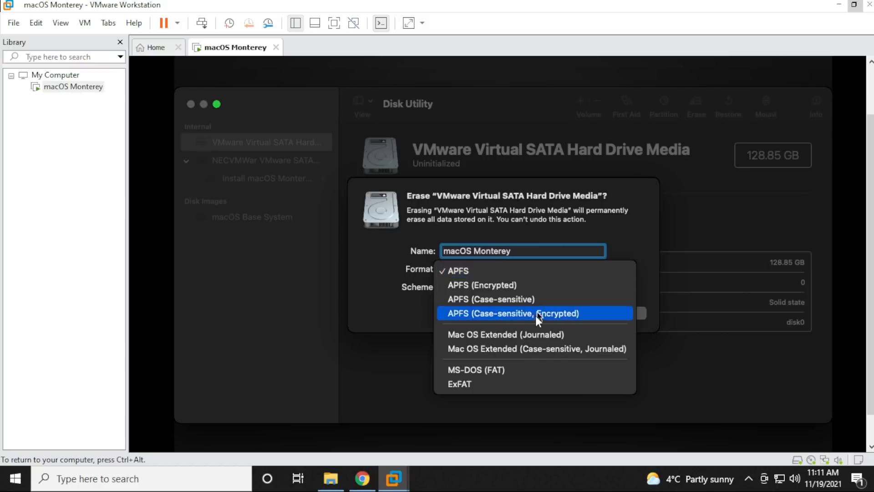
click(535, 333)
click(615, 313)
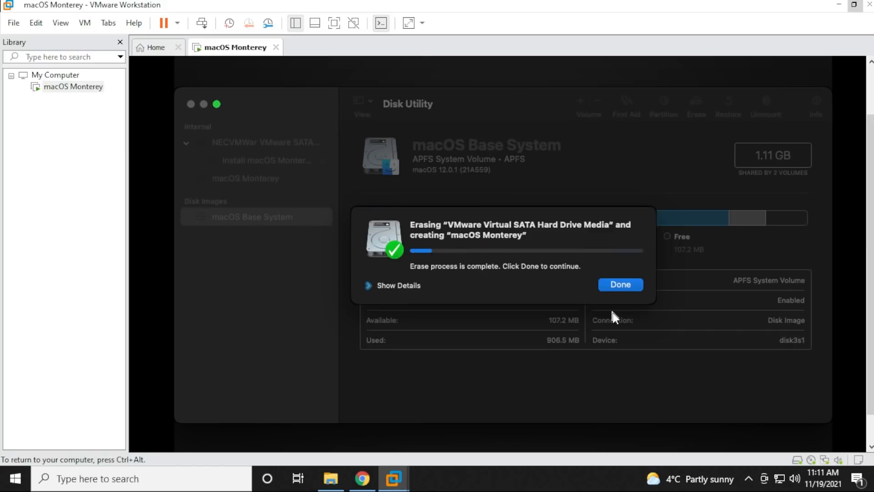
click(623, 286)
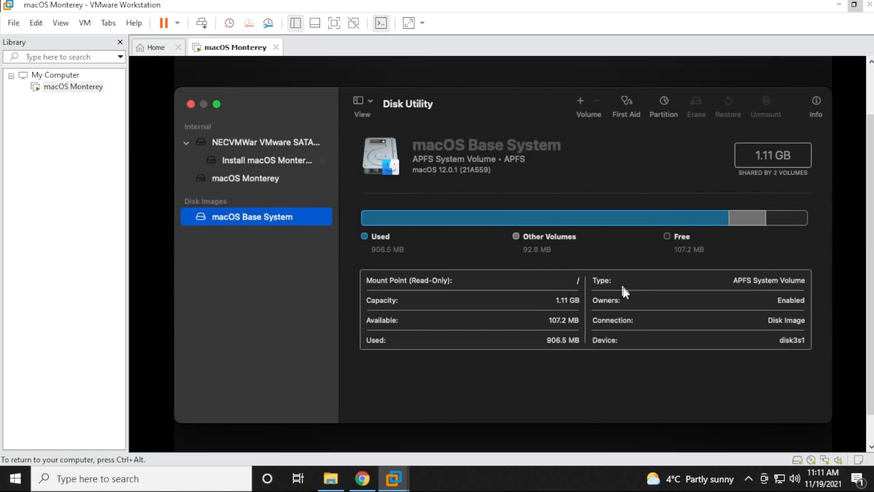
click(191, 104)
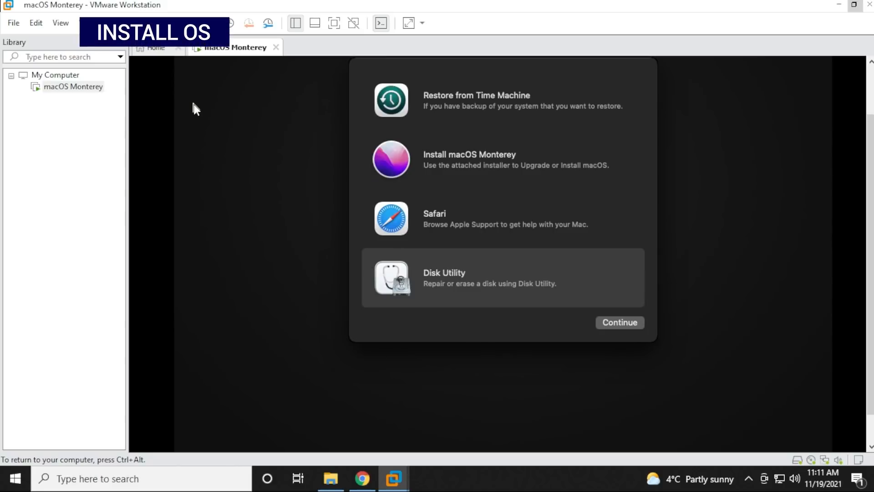
Start the macOS Monterey installation, agree to the software license and install onto the macOS Monterey disk.
click(441, 152)
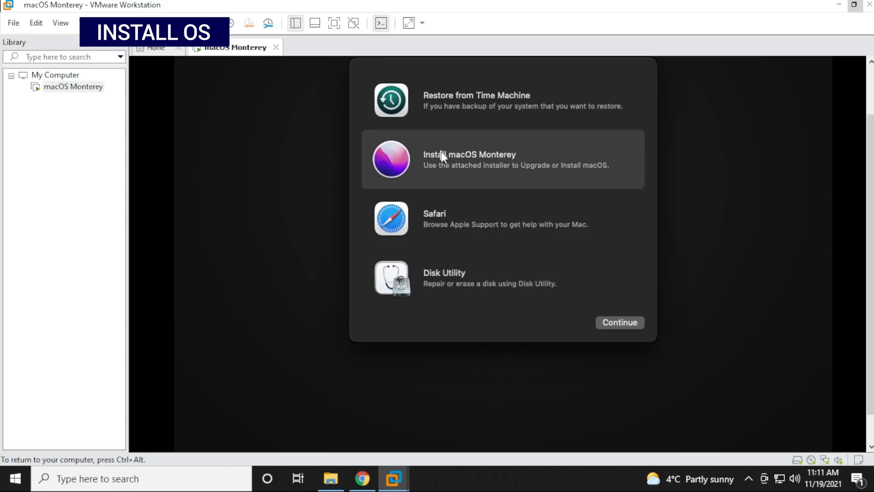
click(604, 324)
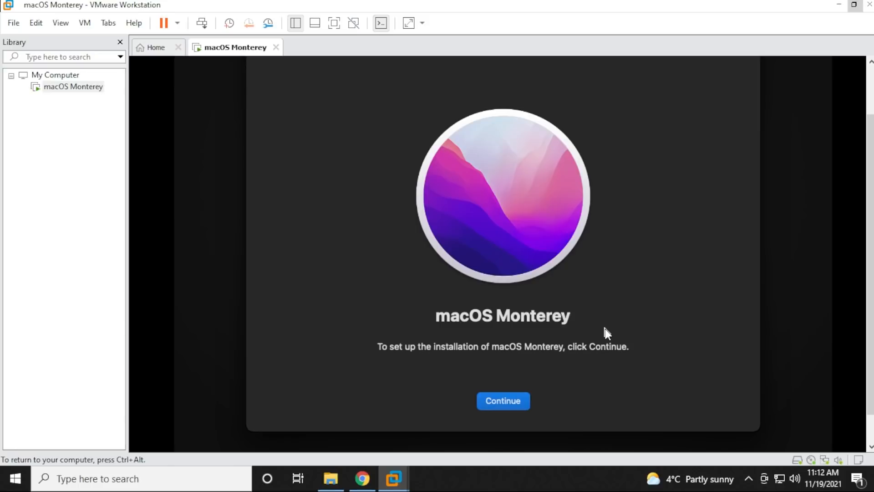
click(513, 399)
click(532, 401)
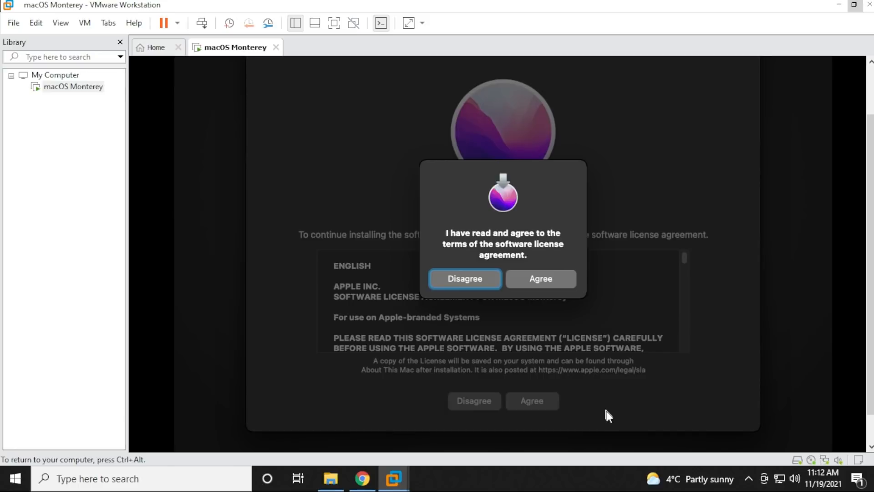
click(541, 279)
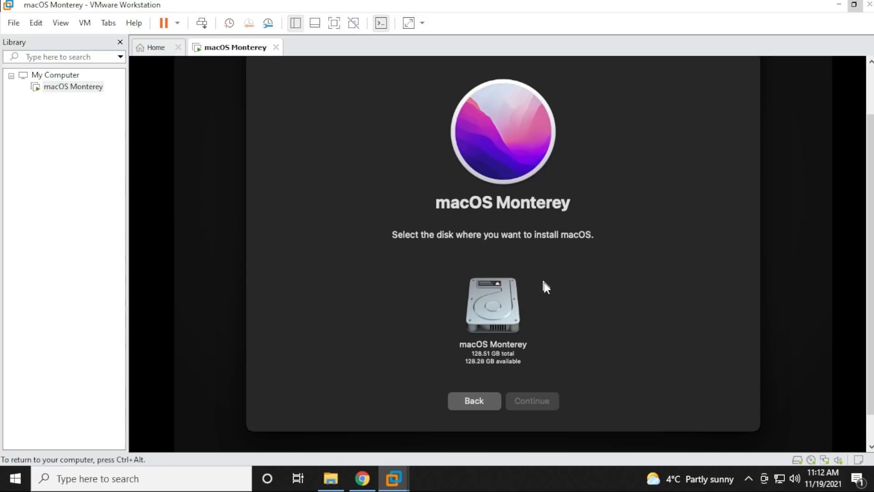
click(499, 298)
click(535, 400)
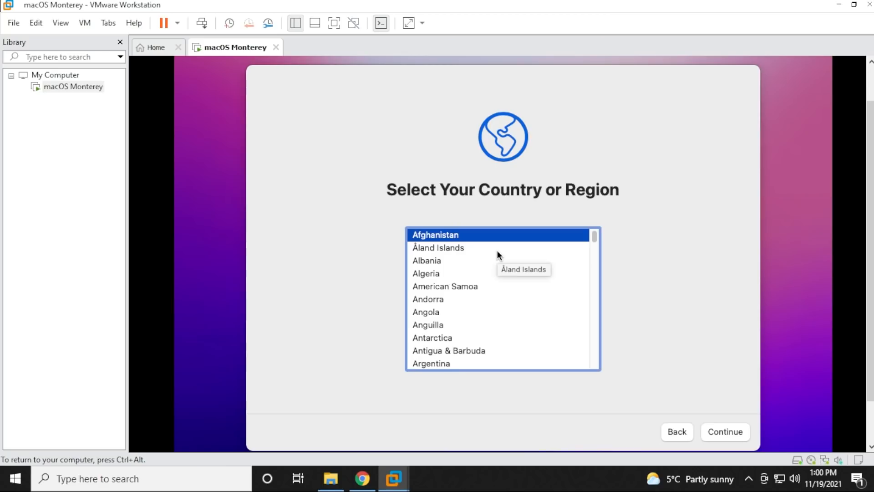
Switch the macOS Monterey virtual machine to full screen and unpin the full-screen toolbar.
key(ctrl+alt)
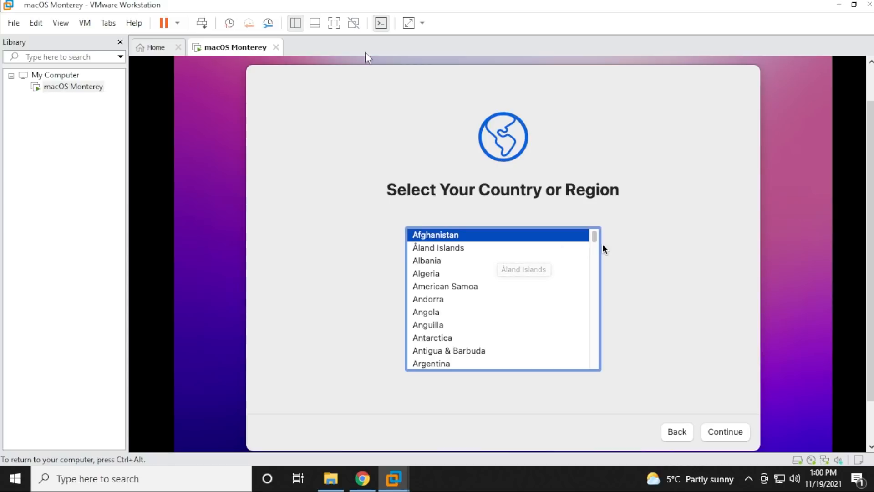
click(334, 23)
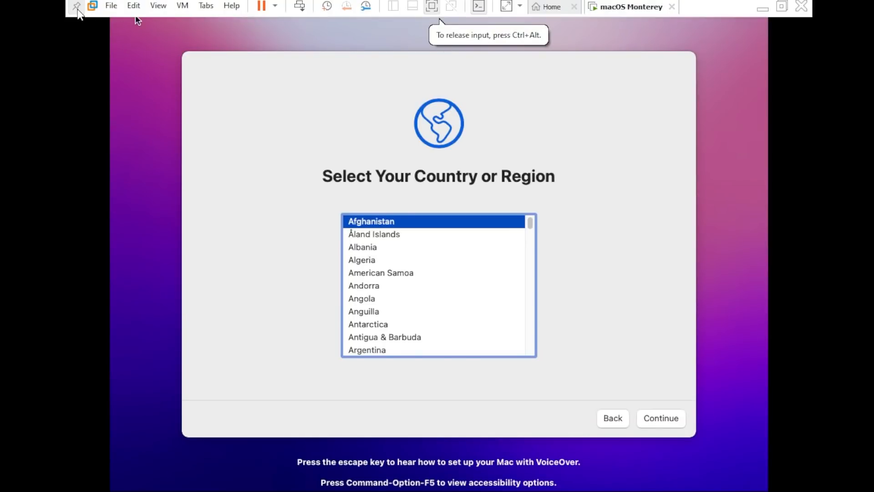
click(76, 6)
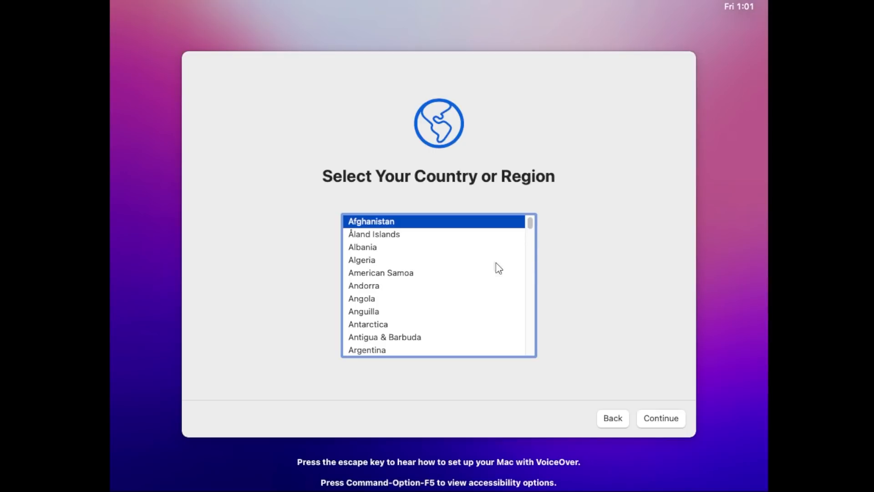
Choose United States as the country or region and accept the suggested written and spoken language settings.
key(u)
scroll(390, 223, down, 5)
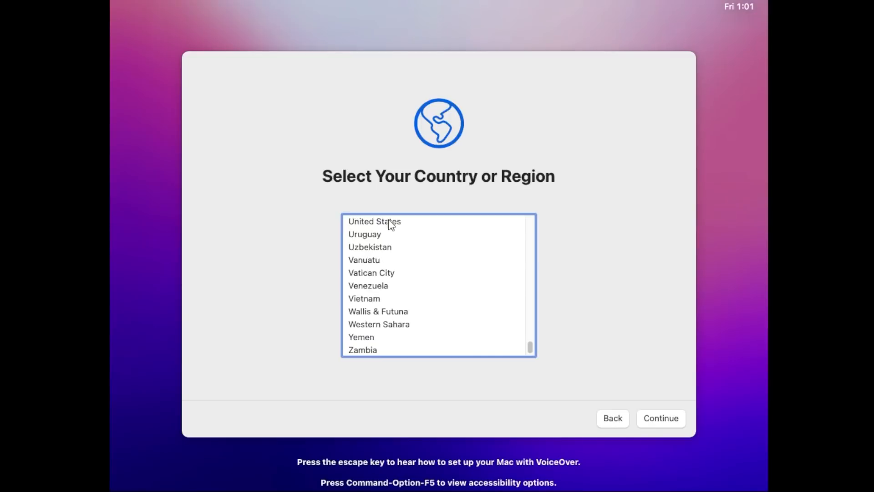
click(389, 221)
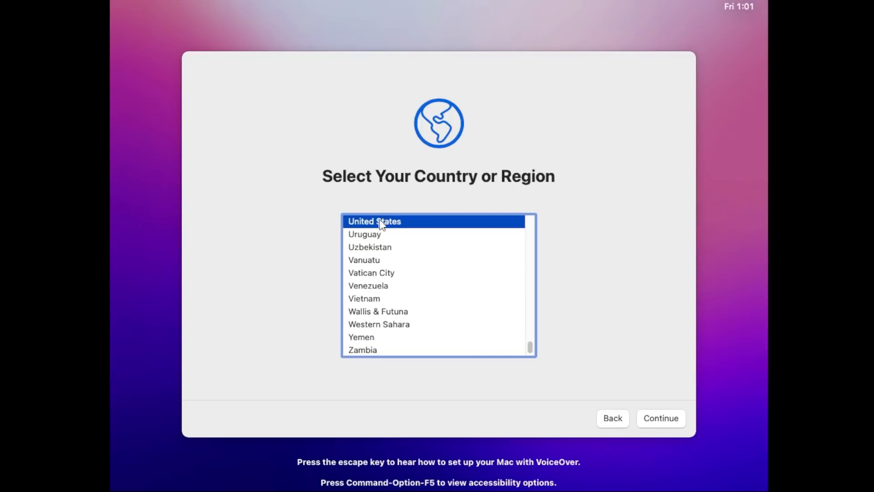
click(654, 416)
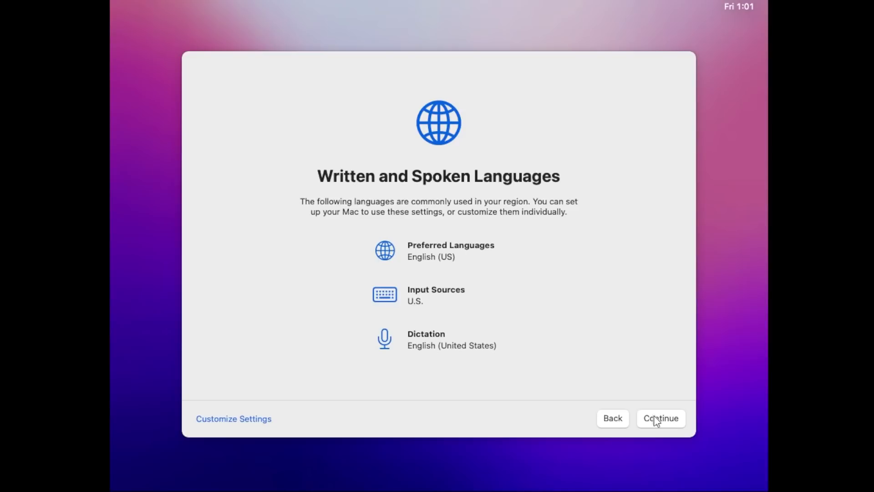
click(654, 416)
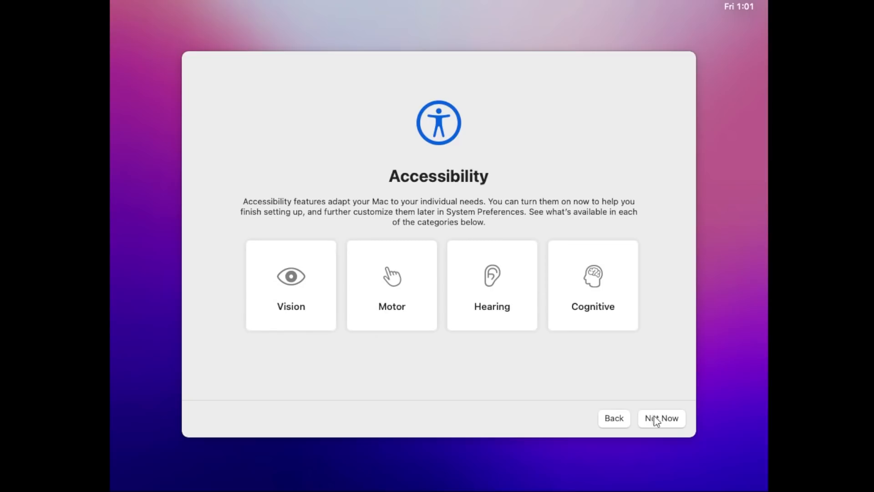
Skip Accessibility, Migration Assistant and Apple ID sign-in, and agree to the macOS Software License Agreement.
click(653, 418)
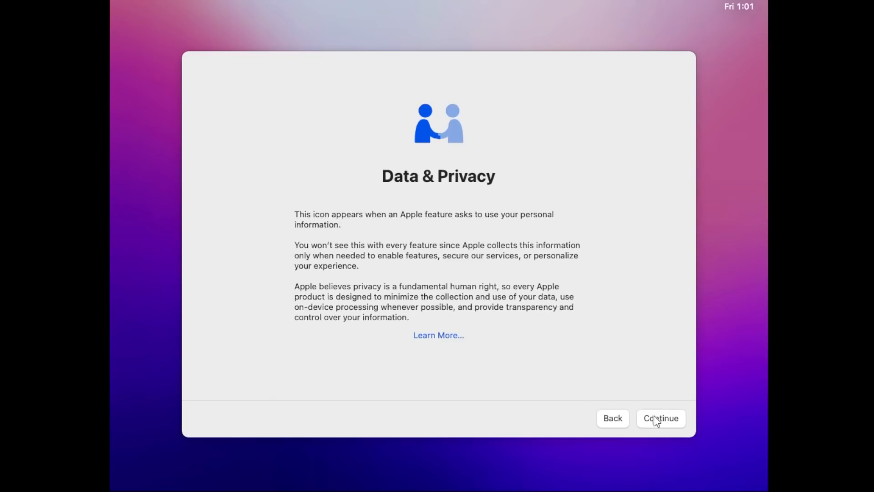
click(654, 417)
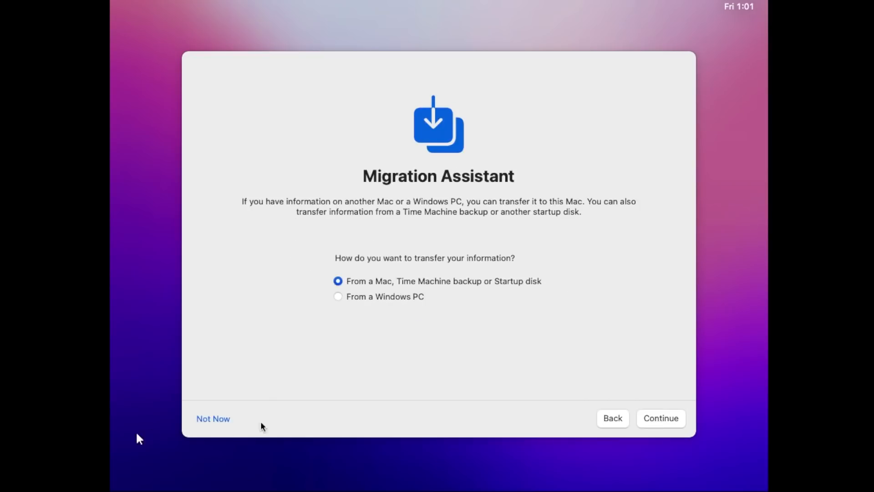
click(207, 419)
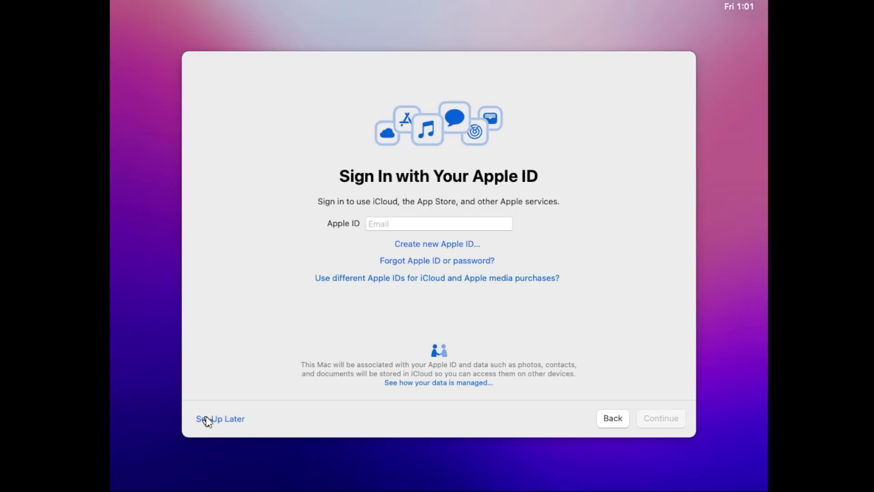
click(208, 420)
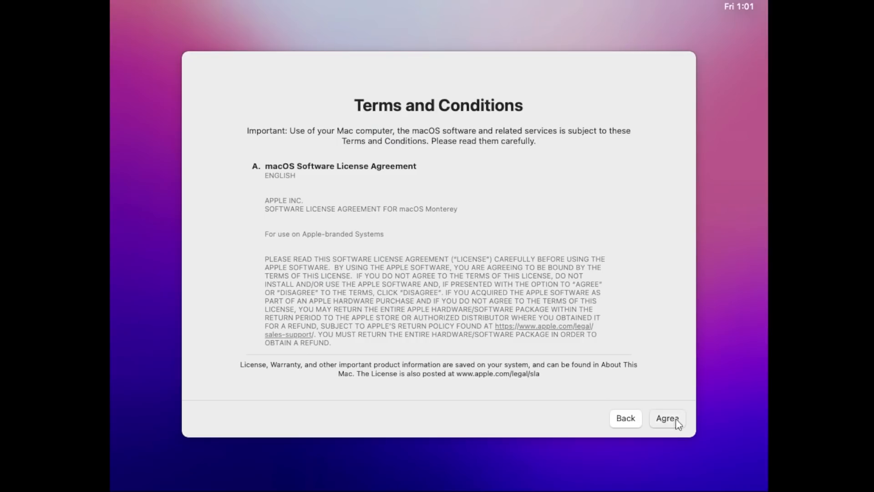
click(675, 419)
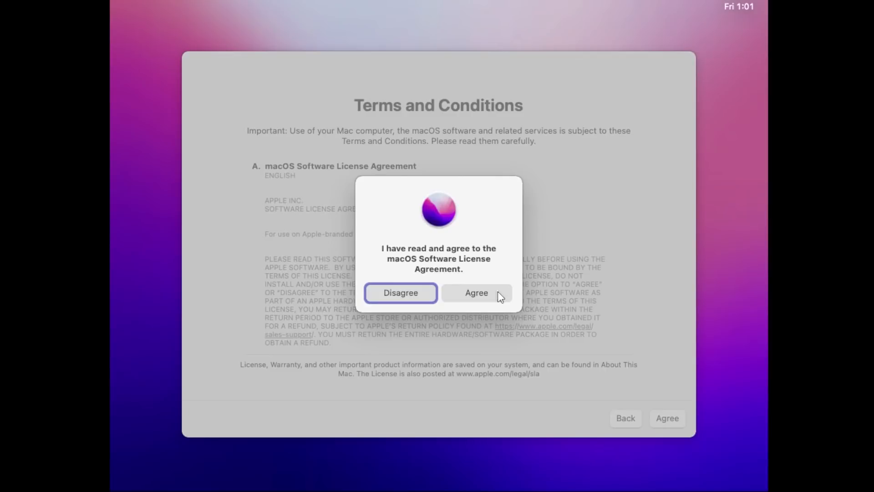
click(497, 294)
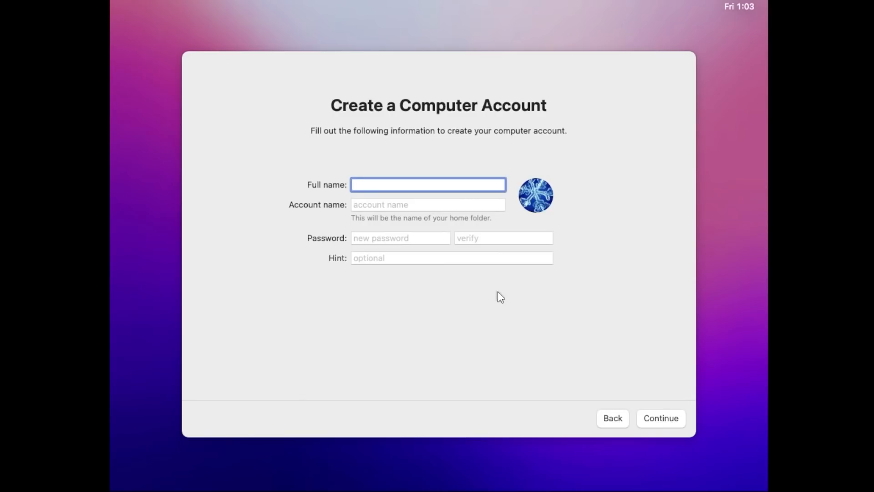
Create the computer account by entering the full name and the account password with its verification, leaving the hint empty.
text(GEEKrar)
key(Tab)
key(Tab)
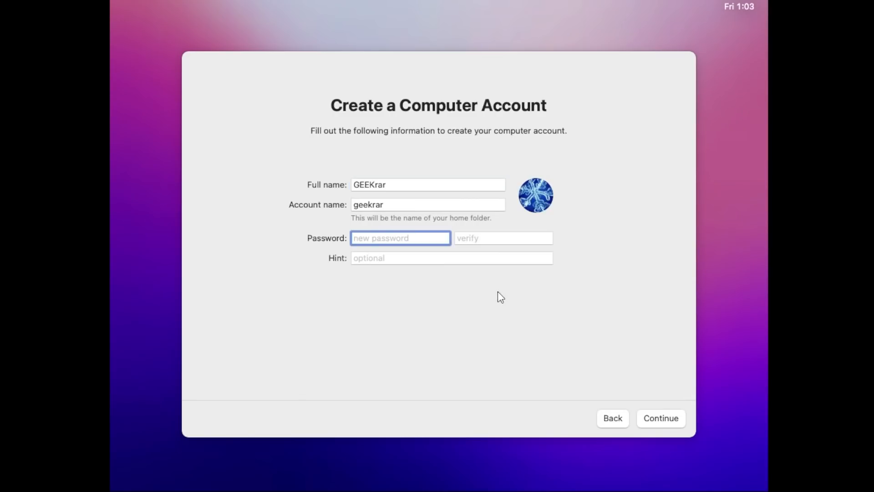
text(********)
key(Tab)
text(********)
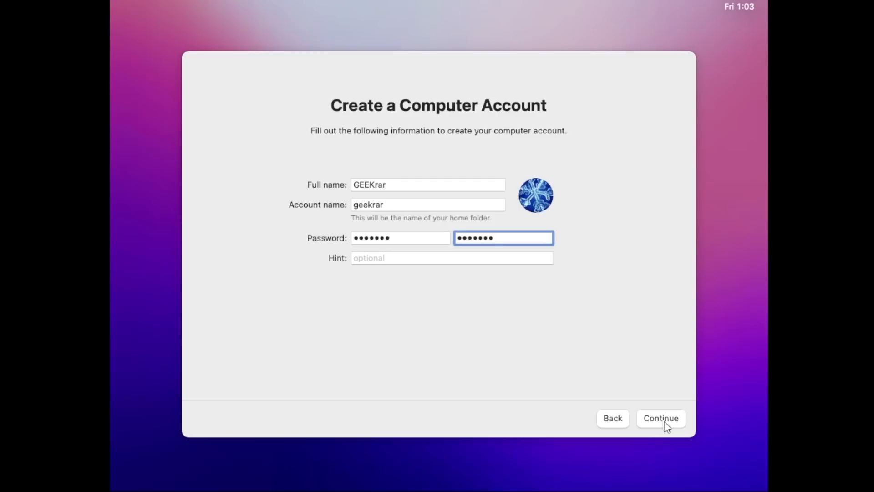
click(664, 419)
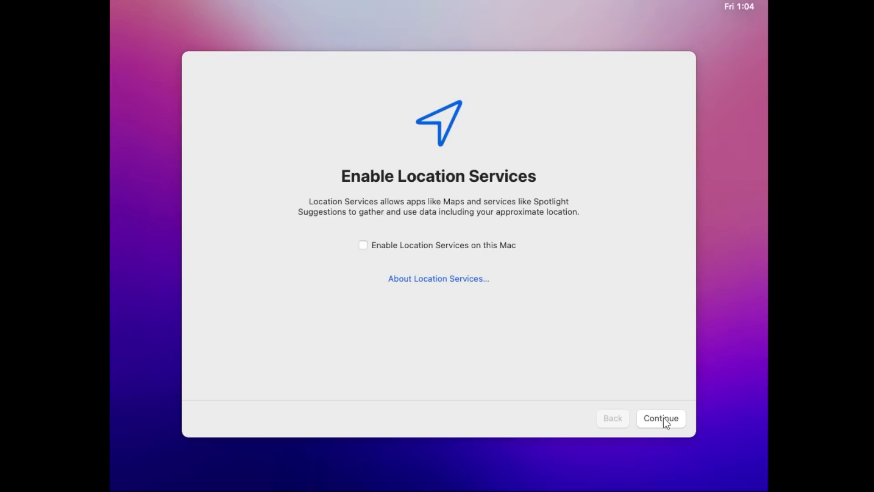
Decline Location Services and accept Toronto - Canada as the closest city for the time zone.
click(662, 419)
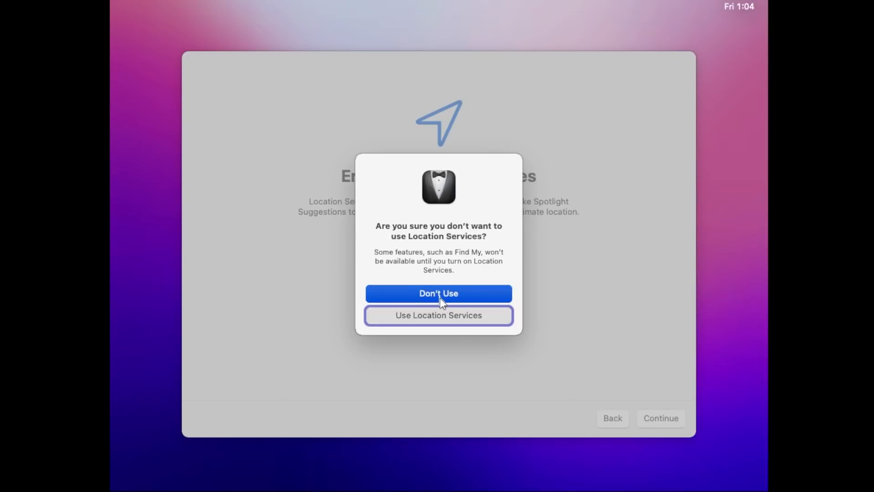
click(439, 297)
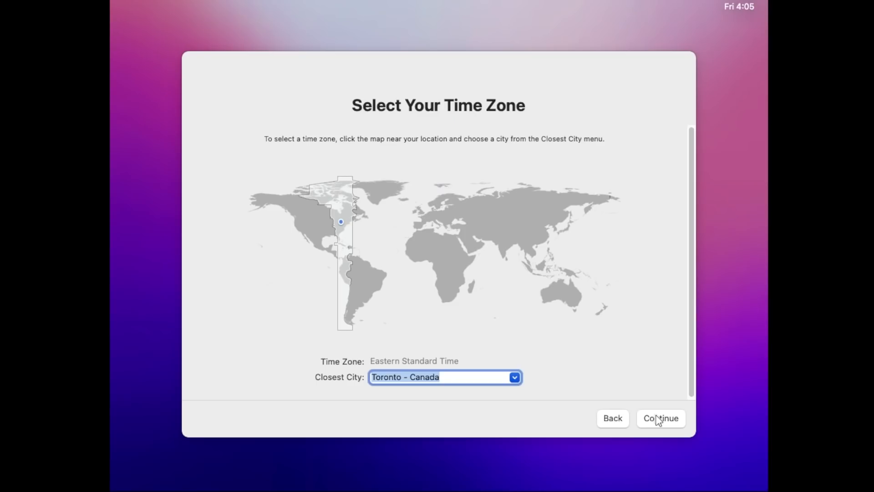
click(659, 419)
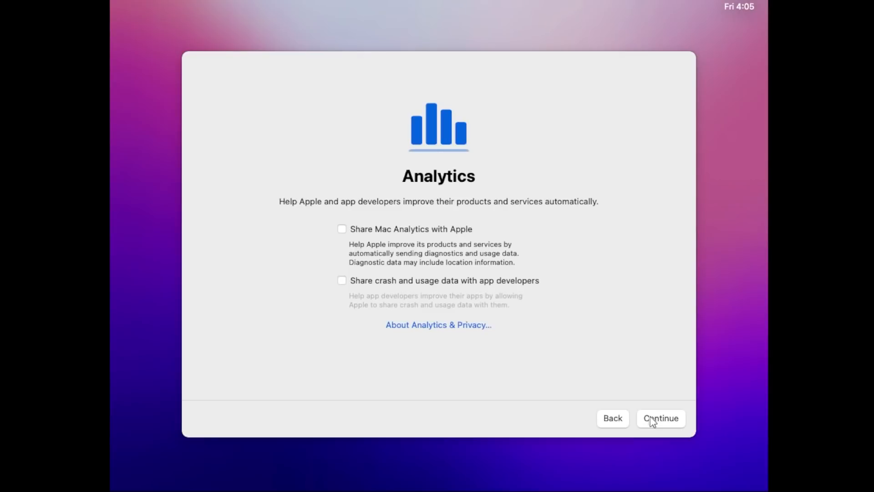
Continue without sharing analytics, postpone Screen Time setup and accept the Light appearance.
click(652, 420)
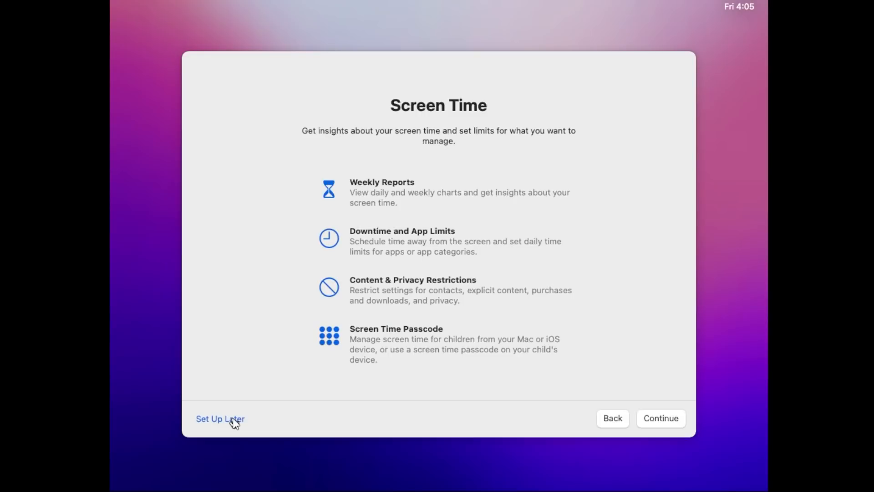
click(234, 420)
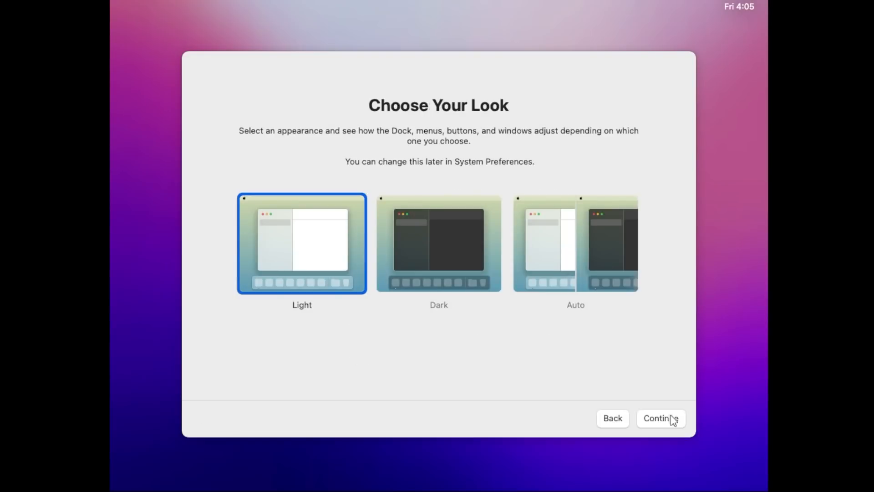
click(673, 420)
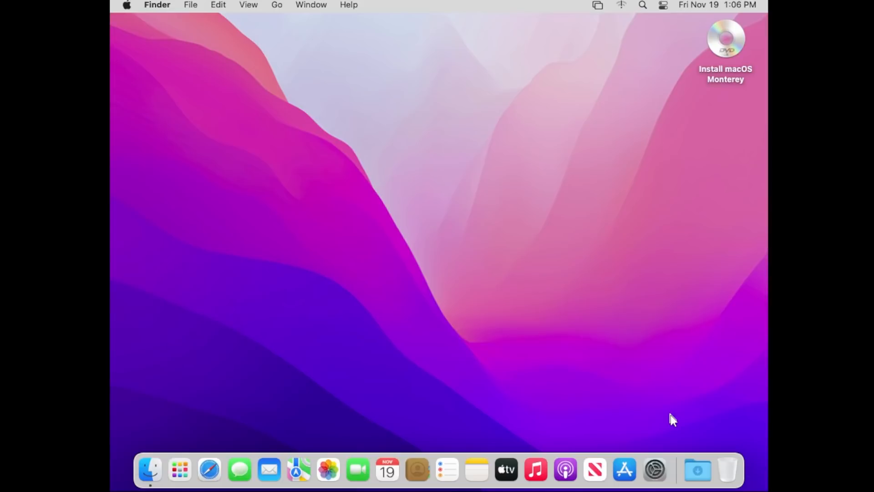
Eject the Install macOS Monterey disc from the macOS desktop.
click(670, 414)
right_click(731, 52)
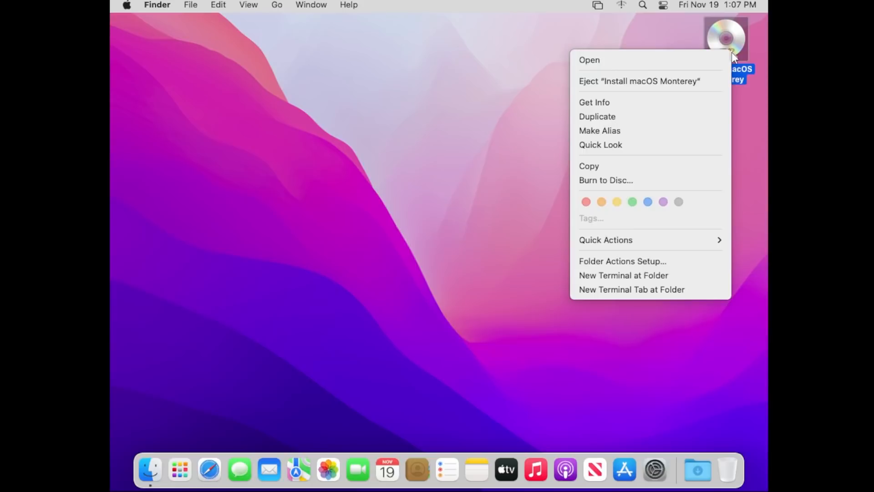
click(657, 79)
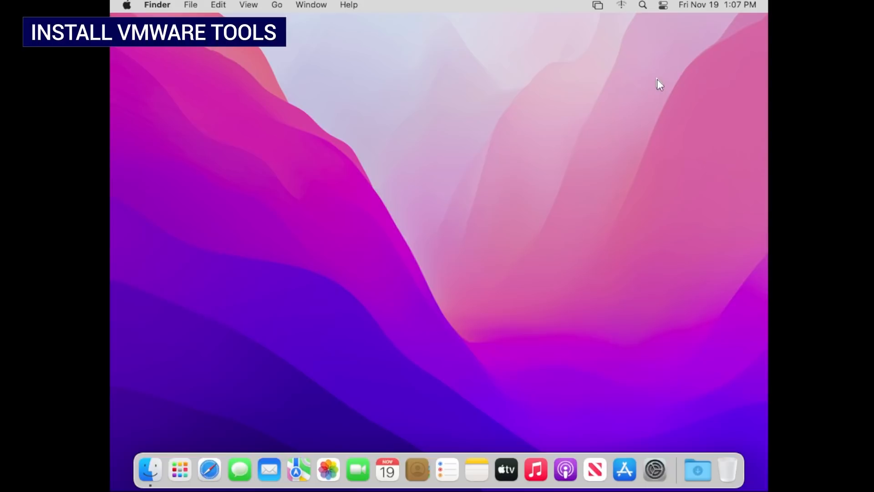
Connect the VMware Tools installer CD to the macOS Monterey virtual machine.
mouse_move(202, 2)
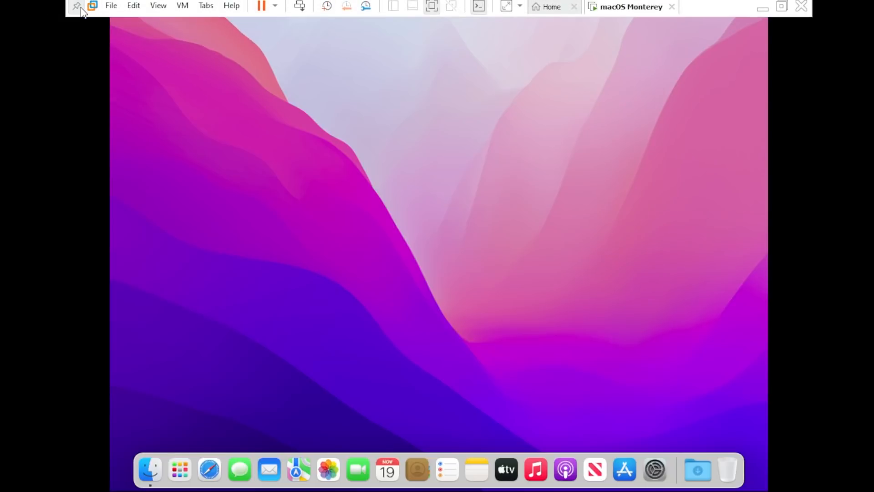
click(186, 5)
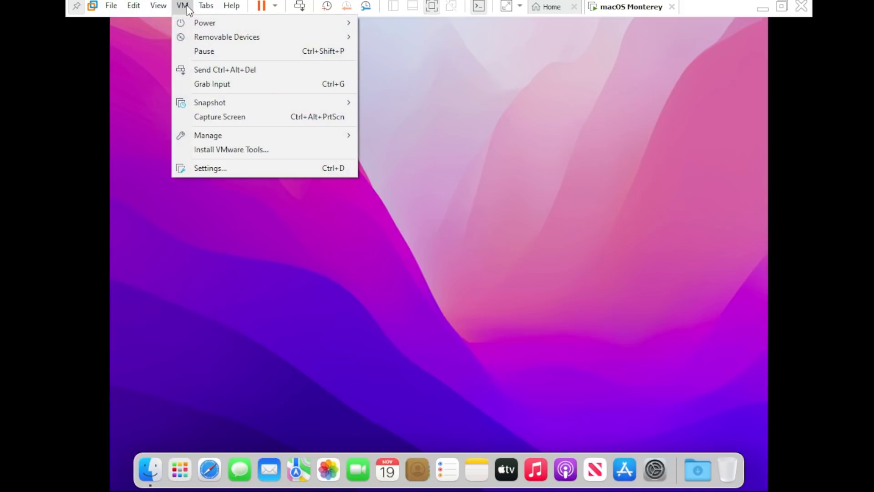
click(207, 150)
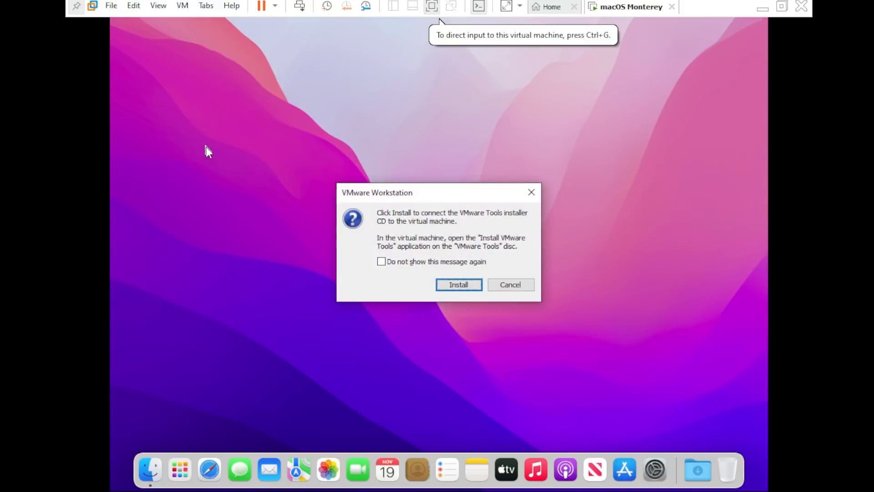
click(448, 285)
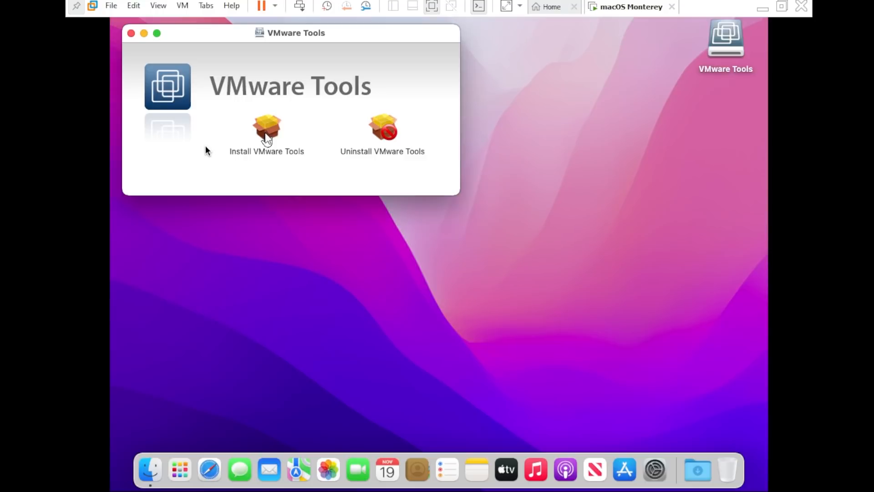
Run the Install VMware Tools package through its installer and authorise the installation with the account password.
double_click(267, 129)
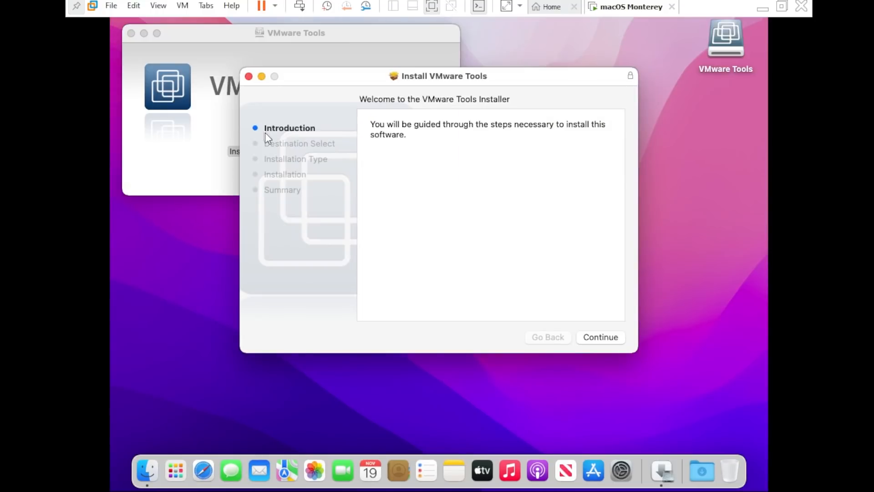
click(599, 338)
click(600, 337)
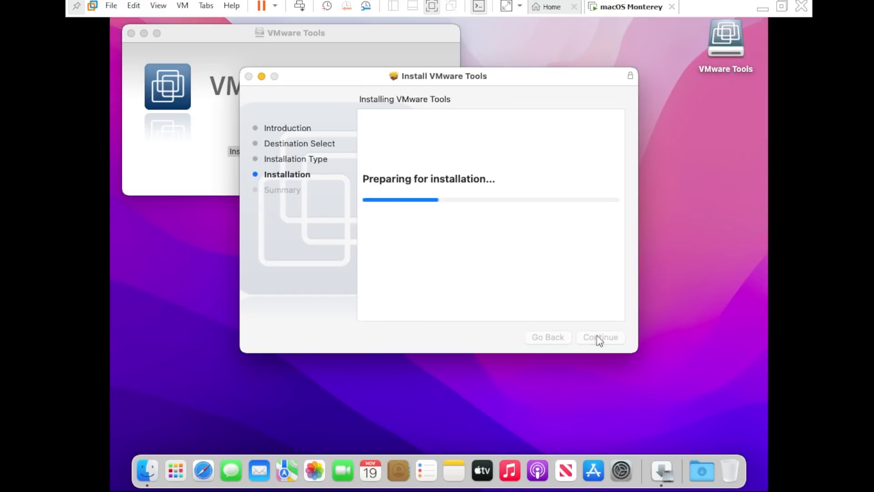
text(****)
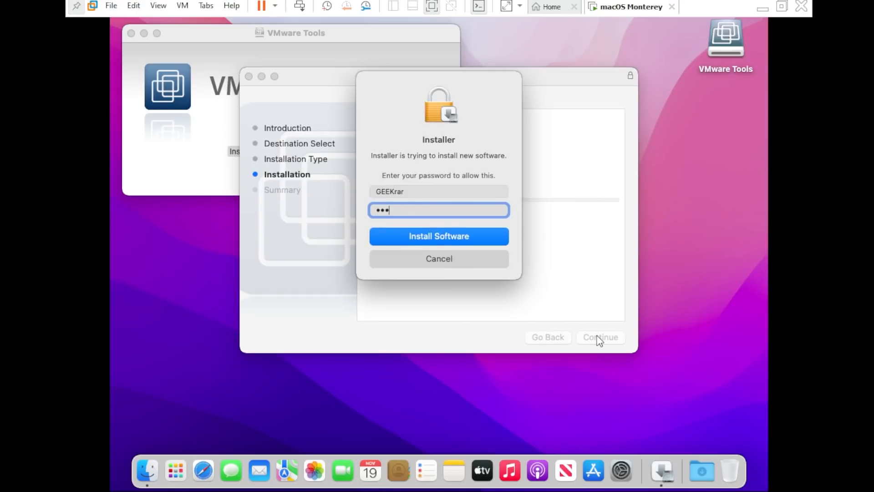
key(Return)
click(491, 218)
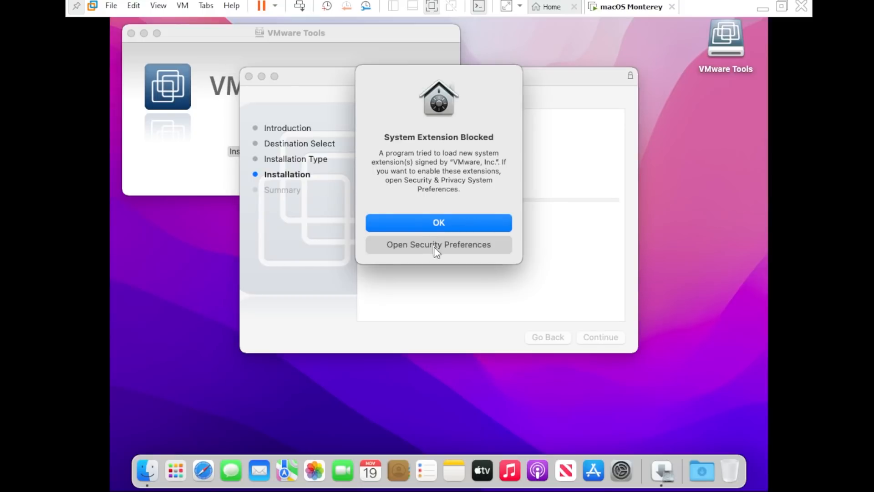
Open the Security & Privacy preferences from the blocked extension alert and unlock them with the account password.
click(433, 247)
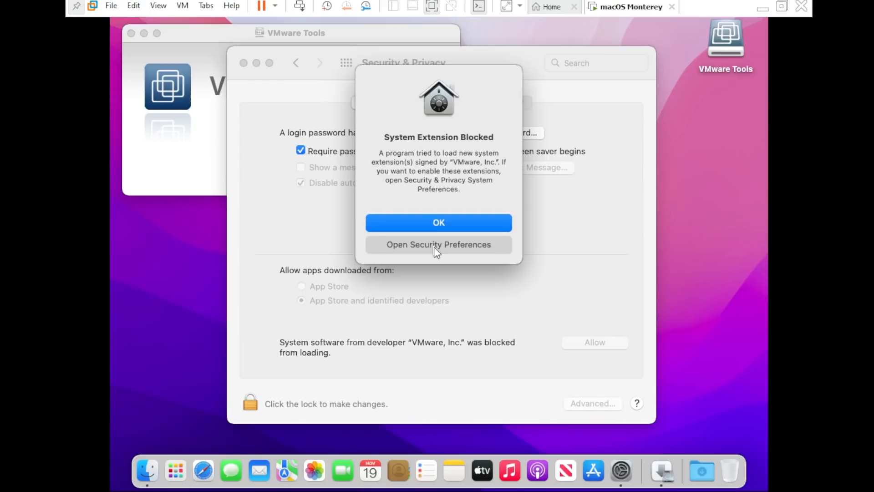
click(433, 247)
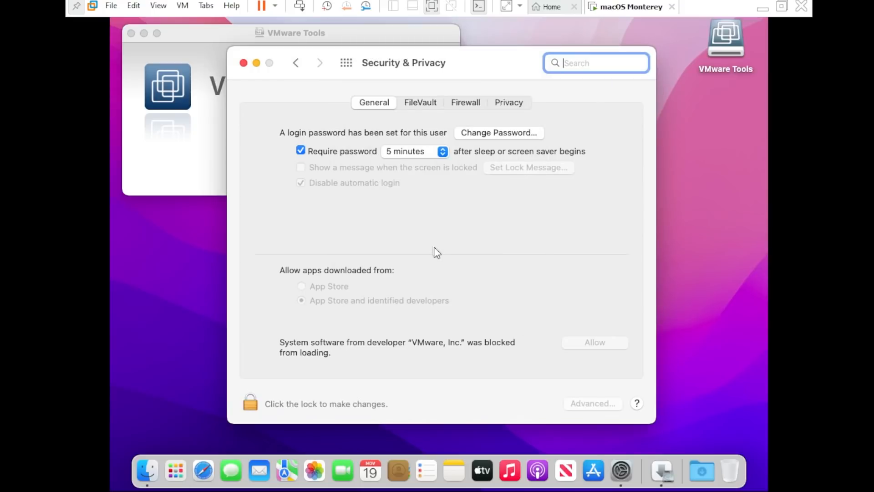
click(250, 403)
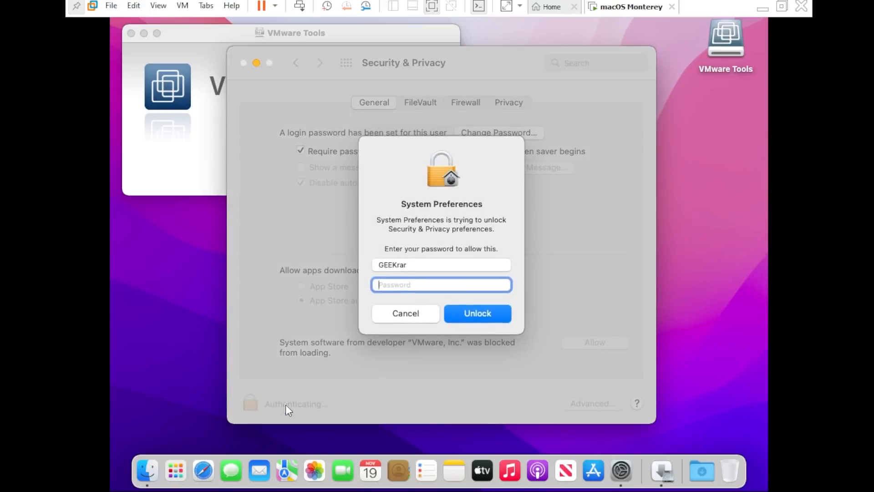
key(Return)
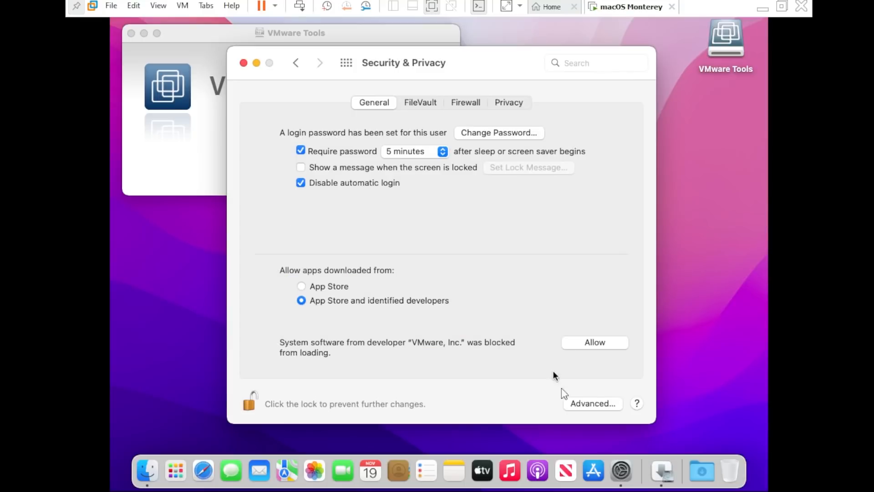
Allow the blocked system software from VMware, Inc., postpone the restart and close Security & Privacy.
click(596, 346)
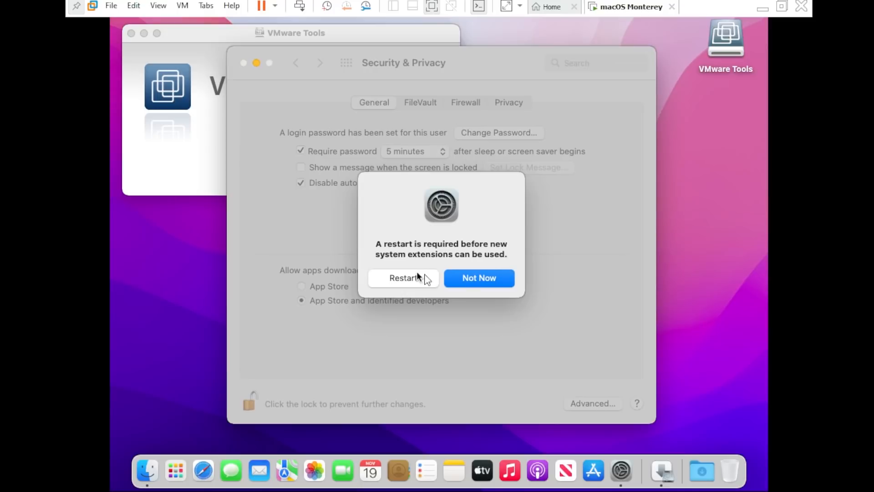
click(467, 280)
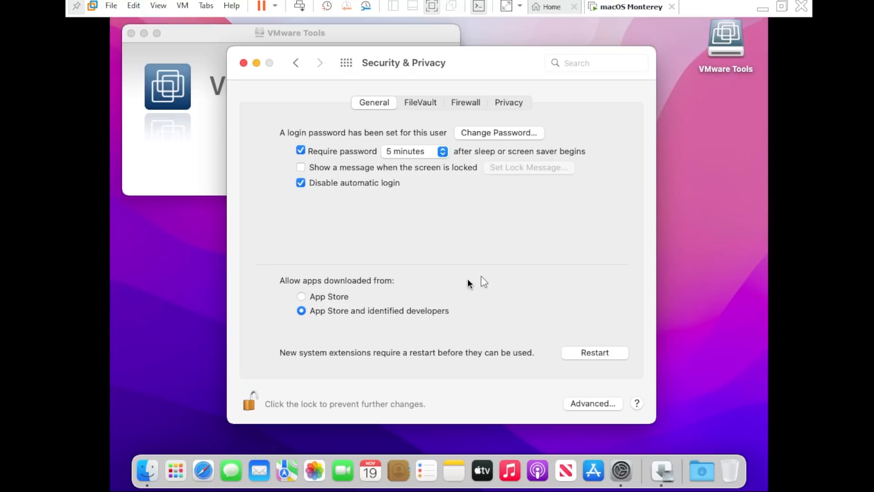
click(245, 62)
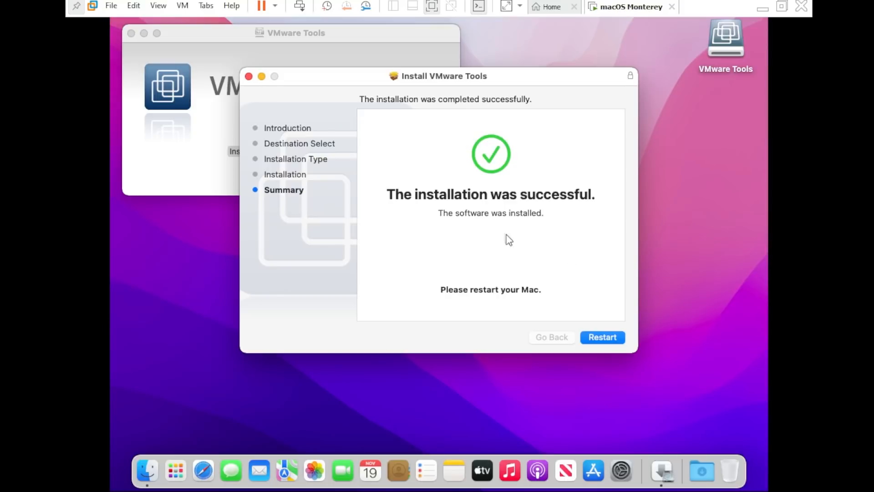
Restart macOS from the finished VMware Tools installer and unpin the virtual machine's full-screen toolbar so it hides.
click(603, 338)
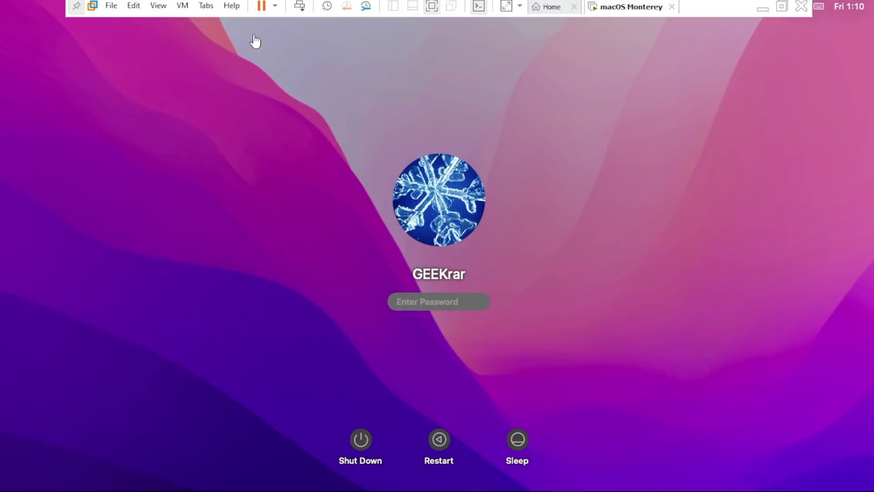
click(76, 6)
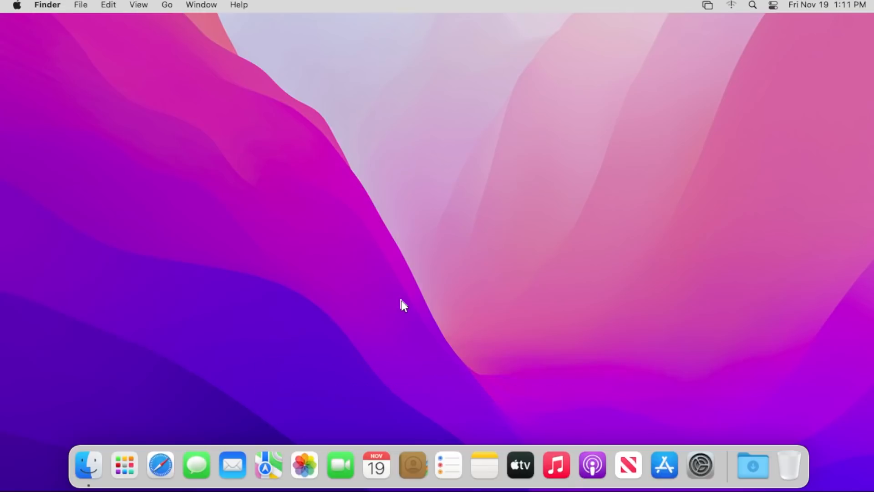
Look over the System Preferences window, close it and view the macOS overview in About This Mac.
click(700, 464)
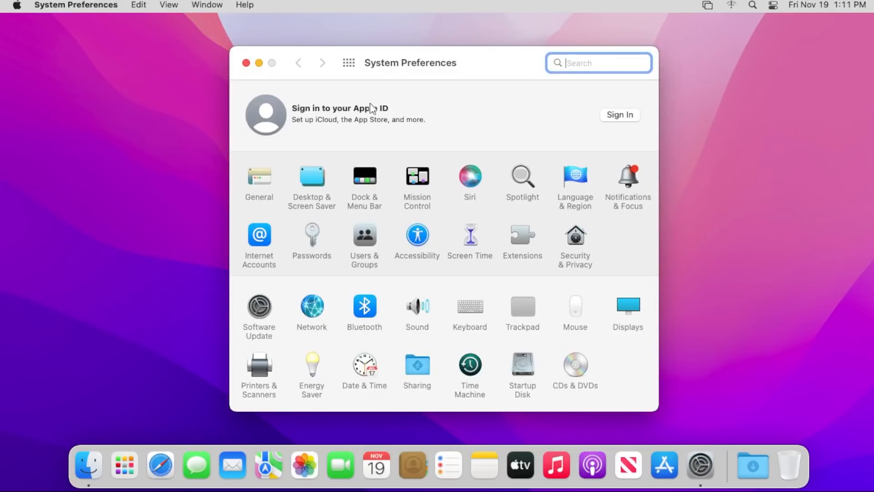
drag(414, 69, 430, 57)
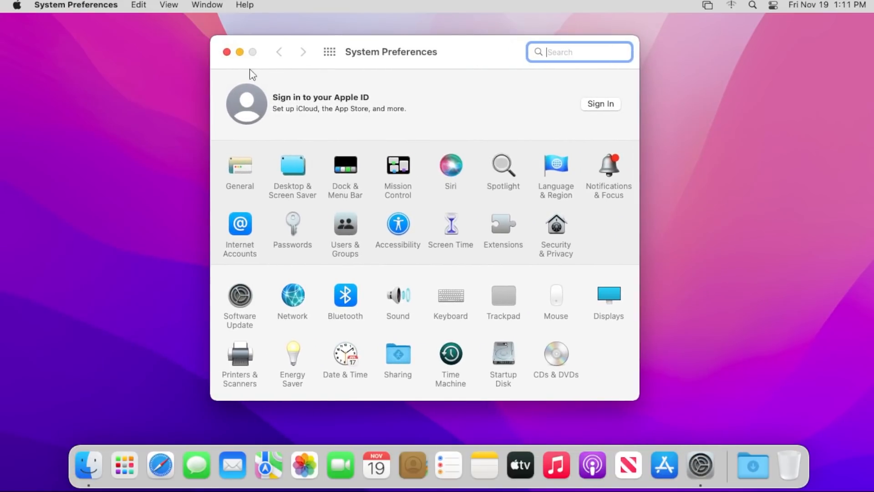
click(227, 52)
click(17, 4)
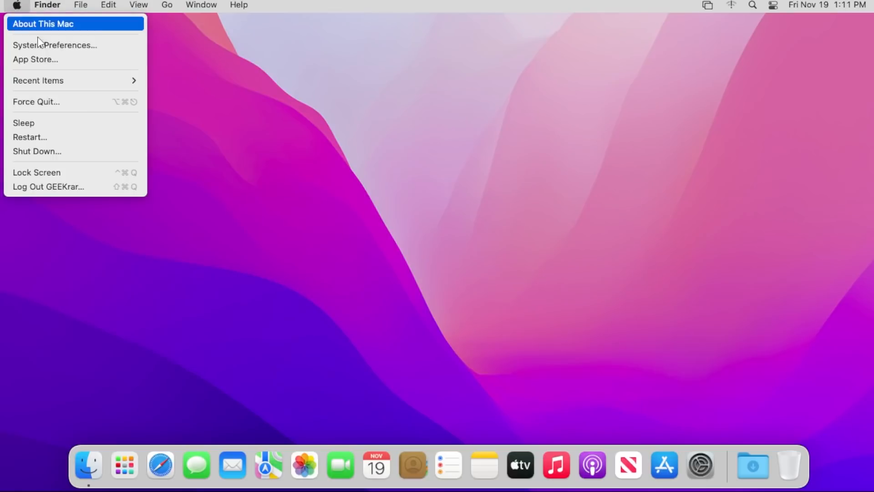
click(72, 26)
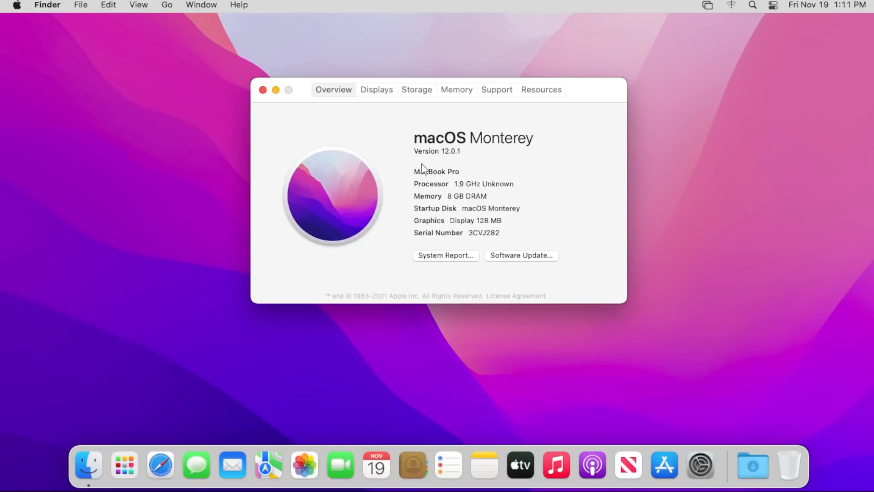